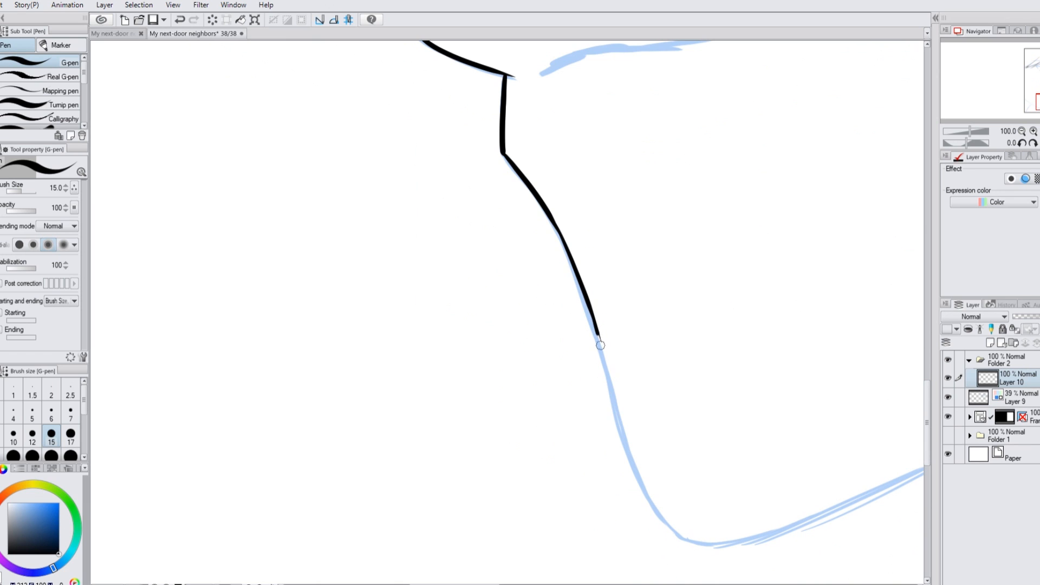
# Ink the chin and jawline over the blue sketch with the G-pen, up to the panel border
pyautogui.hotkey('ctrl', 'z')
pyautogui.moveTo(594, 325)
pyautogui.mouseDown()
pyautogui.moveTo(616, 408)
pyautogui.moveTo(609, 372)
pyautogui.moveTo(680, 538)
pyautogui.mouseUp()
pyautogui.hotkey('ctrl', 'z')
pyautogui.click(1019, 131)
pyautogui.click(1020, 130)
pyautogui.click(1033, 143)
pyautogui.moveTo(927, 225); pyautogui.dragTo(923, 261)
pyautogui.hotkey('ctrl', 'z')
pyautogui.moveTo(374, 144)
pyautogui.mouseDown()
pyautogui.moveTo(374, 279)
pyautogui.moveTo(393, 327)
pyautogui.mouseUp()
pyautogui.hotkey('ctrl', 'z')
pyautogui.moveTo(380, 254)
pyautogui.mouseDown()
pyautogui.moveTo(412, 399)
pyautogui.moveTo(409, 374)
pyautogui.moveTo(450, 485)
pyautogui.mouseUp()
# Smooth the front of the chin contour with short pen strokes and trim its edge with the transparent colour
pyautogui.click(1037, 132)
pyautogui.click(1039, 143)
pyautogui.click(926, 352)
pyautogui.click(926, 393)
pyautogui.moveTo(926, 411); pyautogui.dragTo(925, 436)
pyautogui.moveTo(150, 261); pyautogui.dragTo(163, 311)
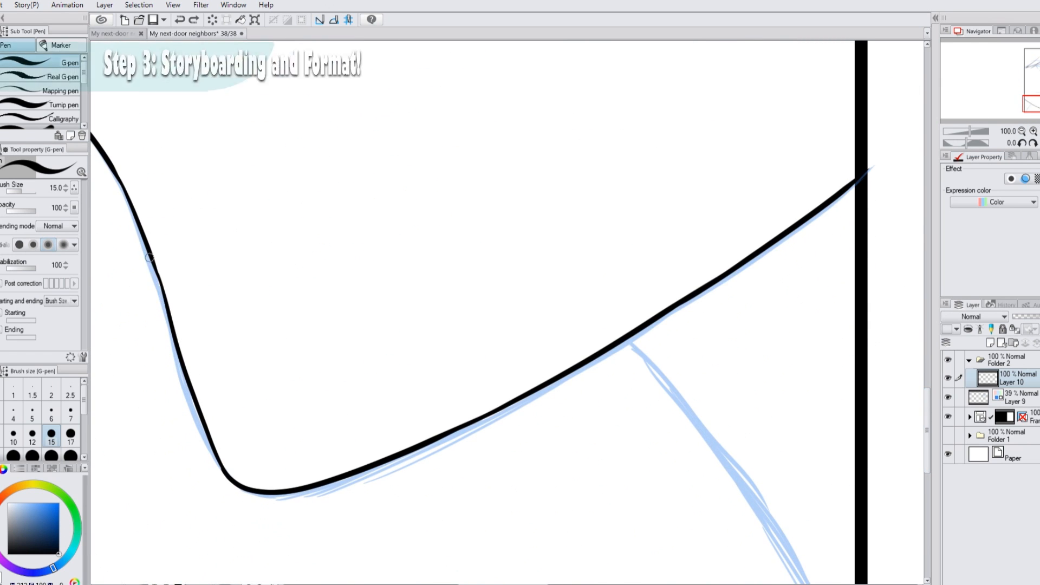
pyautogui.hotkey('ctrl', 'z')
pyautogui.moveTo(149, 257); pyautogui.dragTo(192, 394)
pyautogui.hotkey('ctrl', 'z')
pyautogui.moveTo(175, 344); pyautogui.dragTo(209, 436)
pyautogui.hotkey('ctrl', 'z')
pyautogui.hotkey('ctrl', 'z')
pyautogui.press('c')
pyautogui.moveTo(151, 282); pyautogui.dragTo(198, 423)
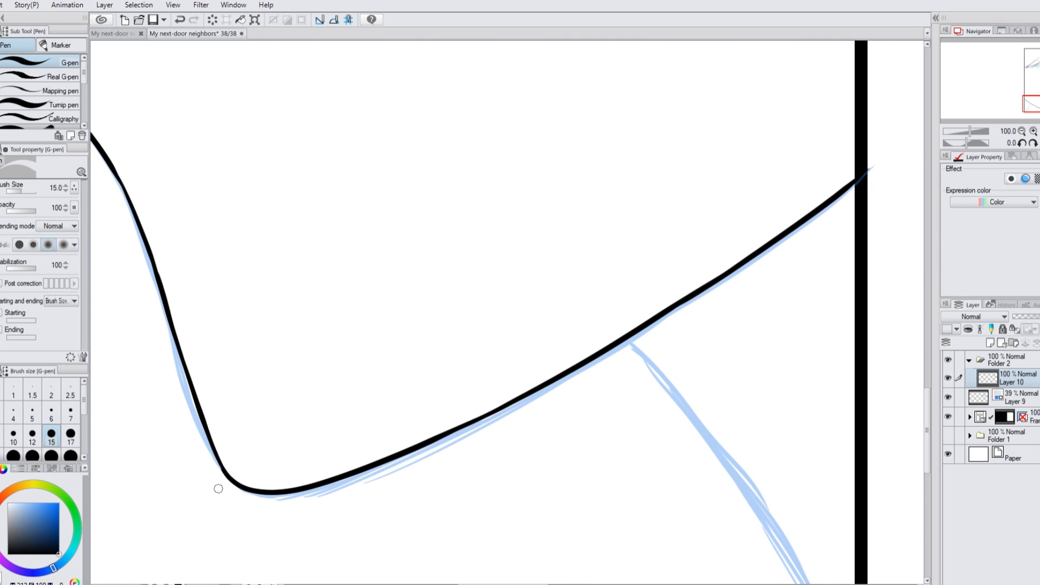
# Ink the neck line from beneath the jaw down to the panel's lower border
pyautogui.scroll(-3, 975, 119)
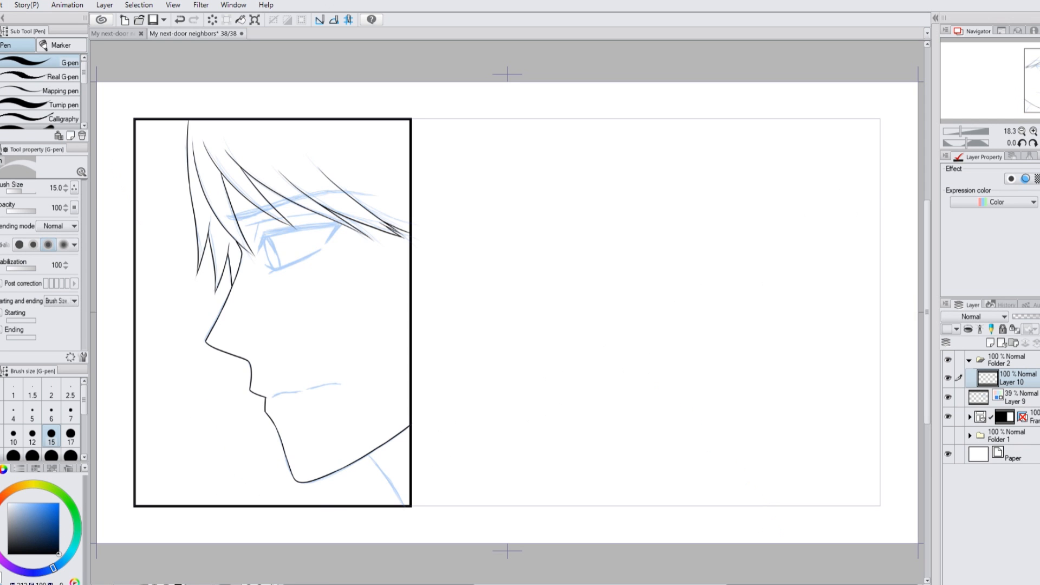
pyautogui.scroll(3, 381, 412)
pyautogui.scroll(1, 381, 412)
pyautogui.moveTo(351, 385); pyautogui.dragTo(440, 509)
# Mirror and rotate the canvas view and ink the mouth line over the sketch in two tapered strokes
pyautogui.press('h')
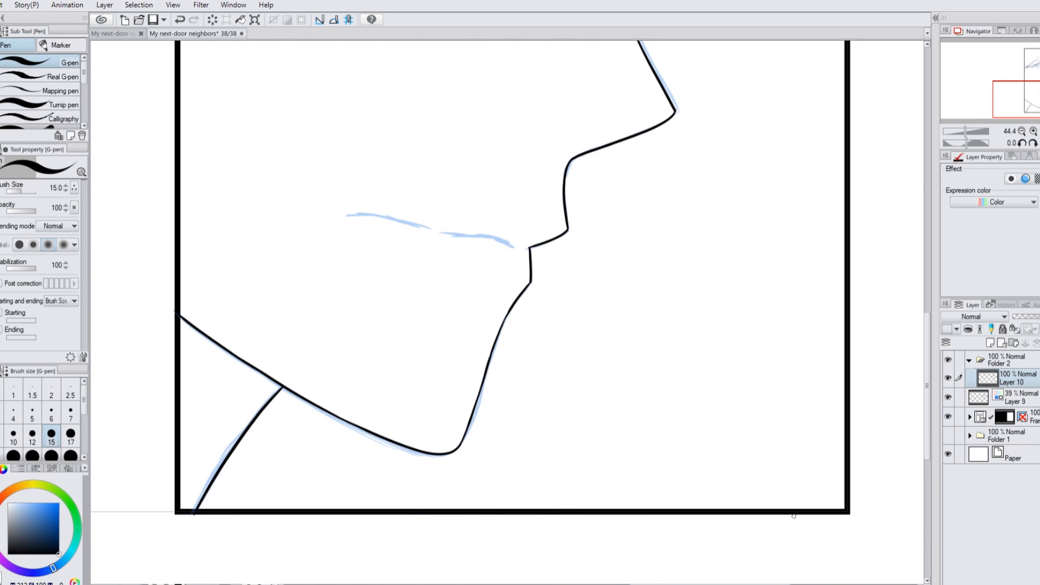
pyautogui.press('-')
pyautogui.press('-')
pyautogui.press('-')
pyautogui.press('-')
pyautogui.hotkey('ctrl', '+')
pyautogui.hotkey('ctrl', '+')
pyautogui.moveTo(424, 255); pyautogui.dragTo(291, 401)
pyautogui.moveTo(261, 446); pyautogui.dragTo(358, 335)
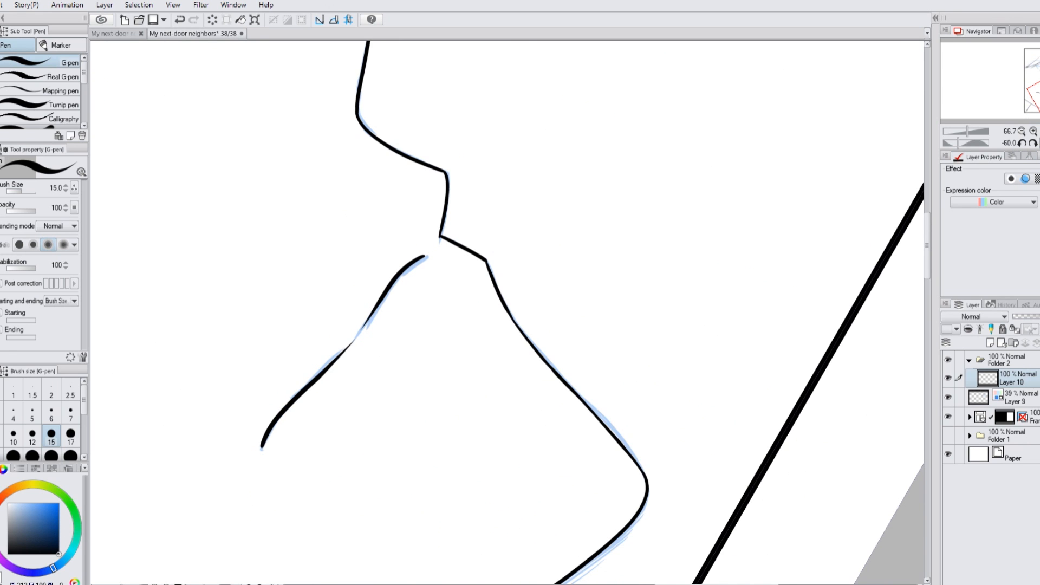
# Set the G-pen size to 40 and add a new layer above the face line art
pyautogui.click(1039, 143)
pyautogui.click(1039, 132)
pyautogui.scroll(12, 843, 224)
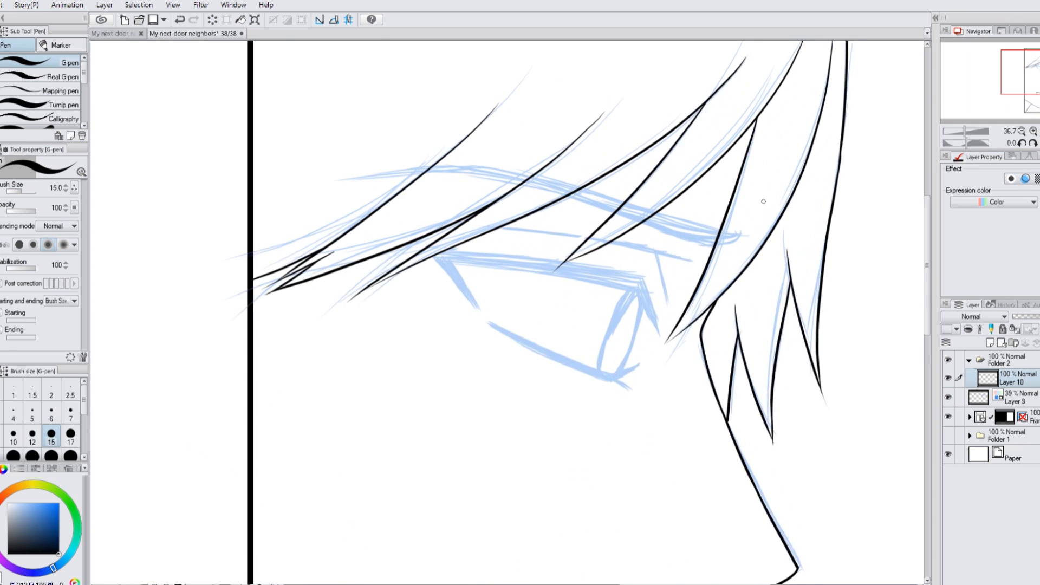
pyautogui.click(45, 450)
pyautogui.click(1022, 145)
pyautogui.click(1022, 145)
pyautogui.click(1022, 145)
pyautogui.click(1022, 145)
pyautogui.click(1022, 144)
pyautogui.click(1022, 144)
pyautogui.click(1022, 145)
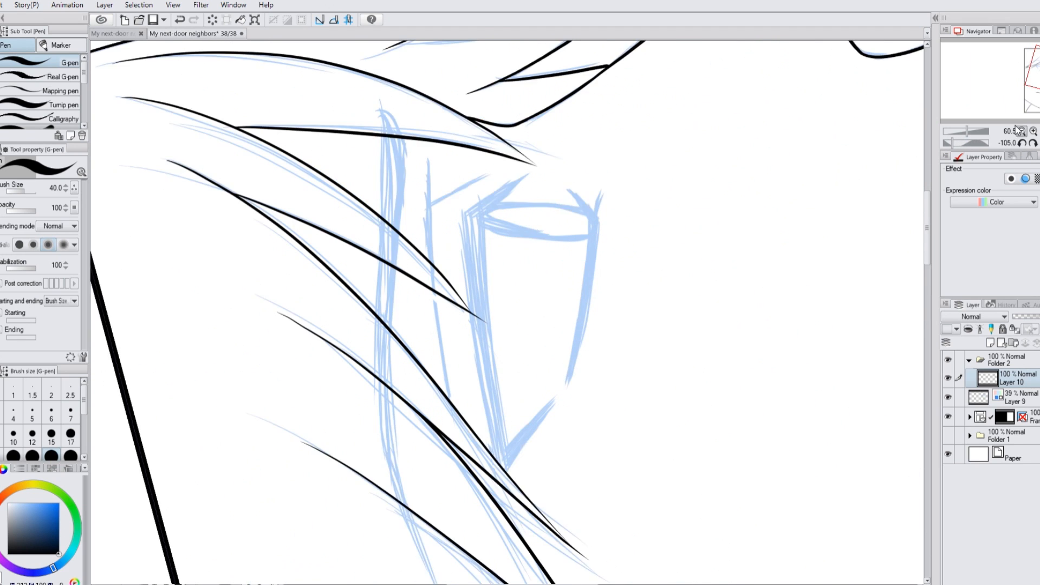
pyautogui.click(1022, 132)
pyautogui.click(987, 342)
pyautogui.click(1022, 132)
# Ink the eyebrow on the new layer as one thick curved stroke with a tapered outer end, redrawing unsatisfactory attempts
pyautogui.moveTo(439, 204)
pyautogui.mouseDown()
pyautogui.moveTo(446, 397)
pyautogui.moveTo(475, 465)
pyautogui.mouseUp()
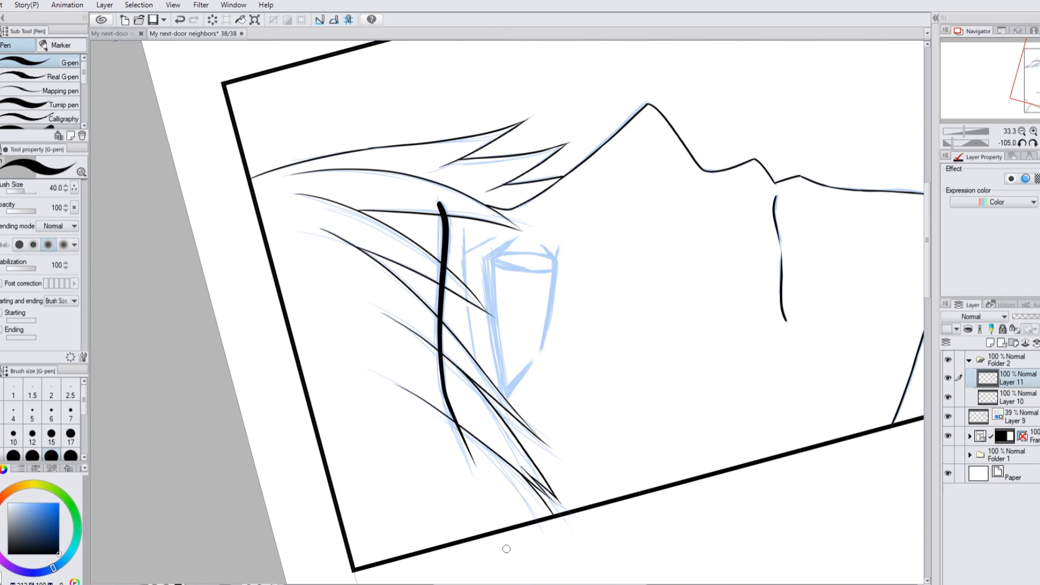
pyautogui.hotkey('ctrl', 'z')
pyautogui.moveTo(440, 203)
pyautogui.mouseDown()
pyautogui.moveTo(438, 303)
pyautogui.moveTo(473, 470)
pyautogui.mouseUp()
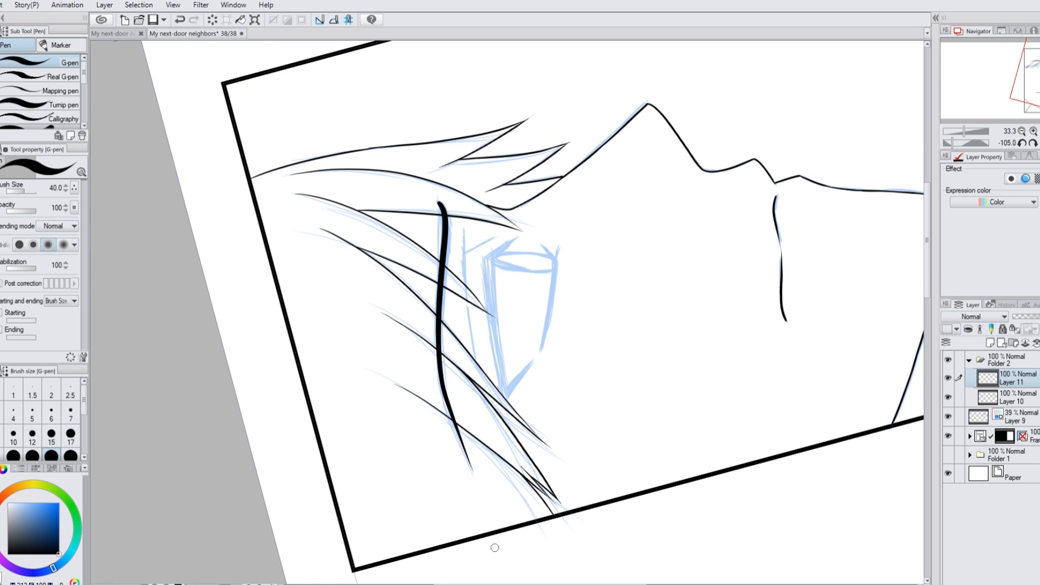
pyautogui.click(1039, 143)
pyautogui.click(1022, 143)
pyautogui.click(1022, 143)
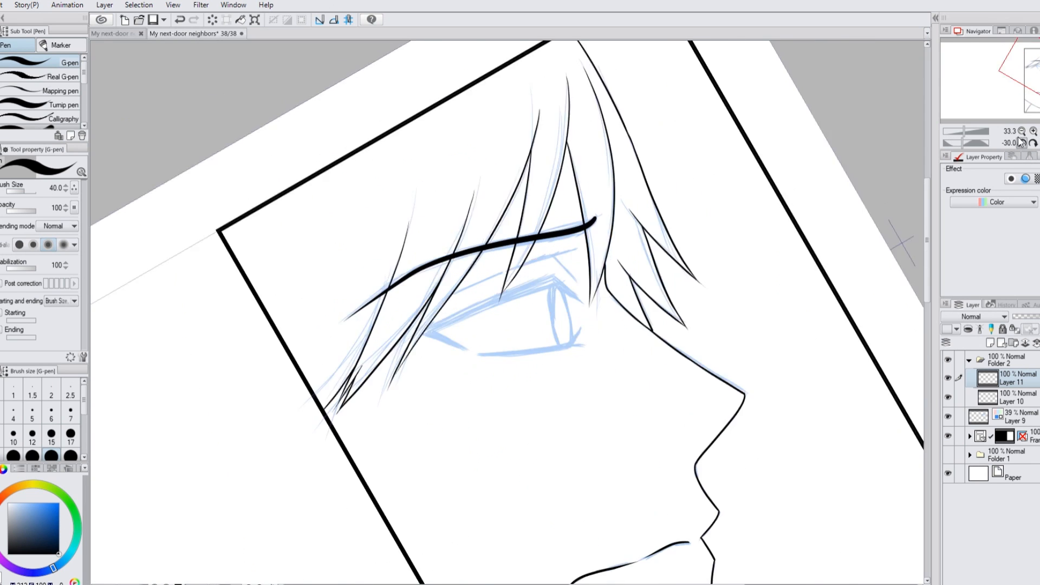
pyautogui.click(1023, 143)
pyautogui.click(1023, 143)
pyautogui.click(1023, 143)
pyautogui.click(1023, 143)
pyautogui.hotkey('ctrl', 'z')
pyautogui.moveTo(470, 194)
pyautogui.mouseDown()
pyautogui.moveTo(432, 323)
pyautogui.moveTo(431, 422)
pyautogui.mouseUp()
pyautogui.click(1039, 143)
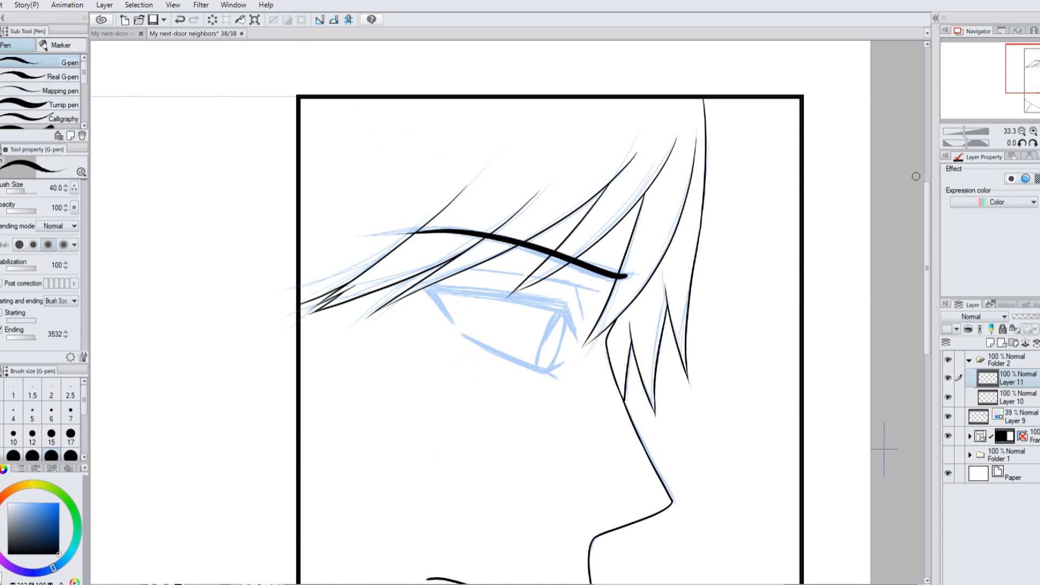
# Ink the eyelid crease above the eye, including its short bend at the front, with the G-pen at size 15
pyautogui.scroll(3, 551, 345)
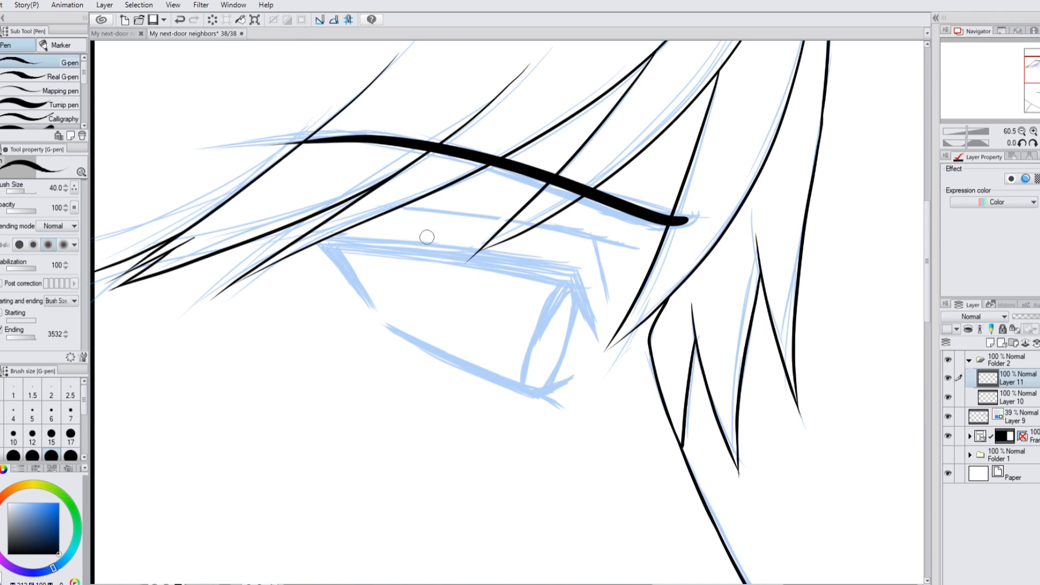
pyautogui.scroll(1, 512, 288)
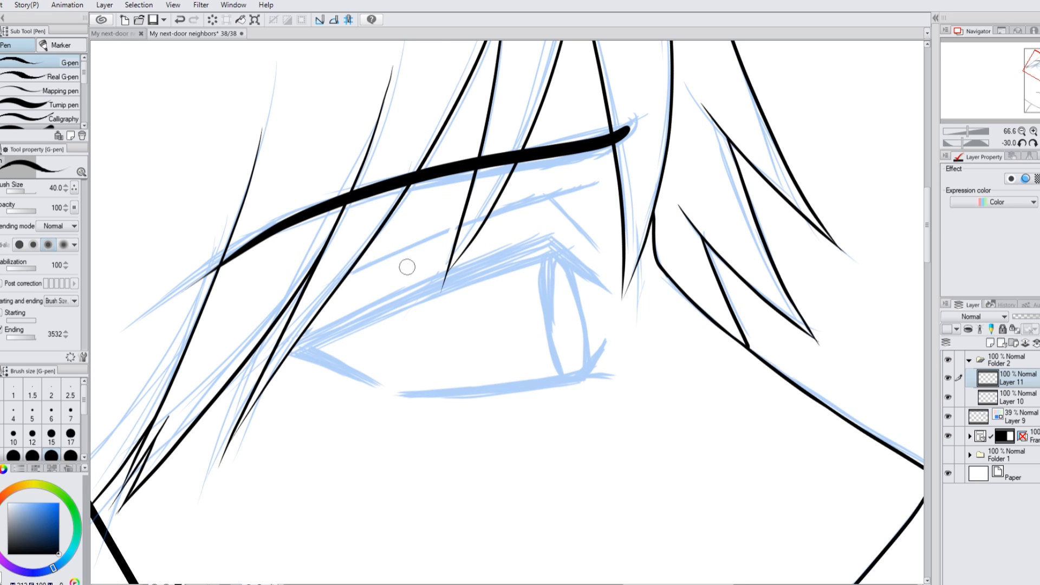
pyautogui.click(51, 434)
pyautogui.moveTo(356, 269); pyautogui.dragTo(582, 182)
pyautogui.hotkey('ctrl', 'z')
pyautogui.hotkey('ctrl', 'y')
pyautogui.hotkey('ctrl', 'z')
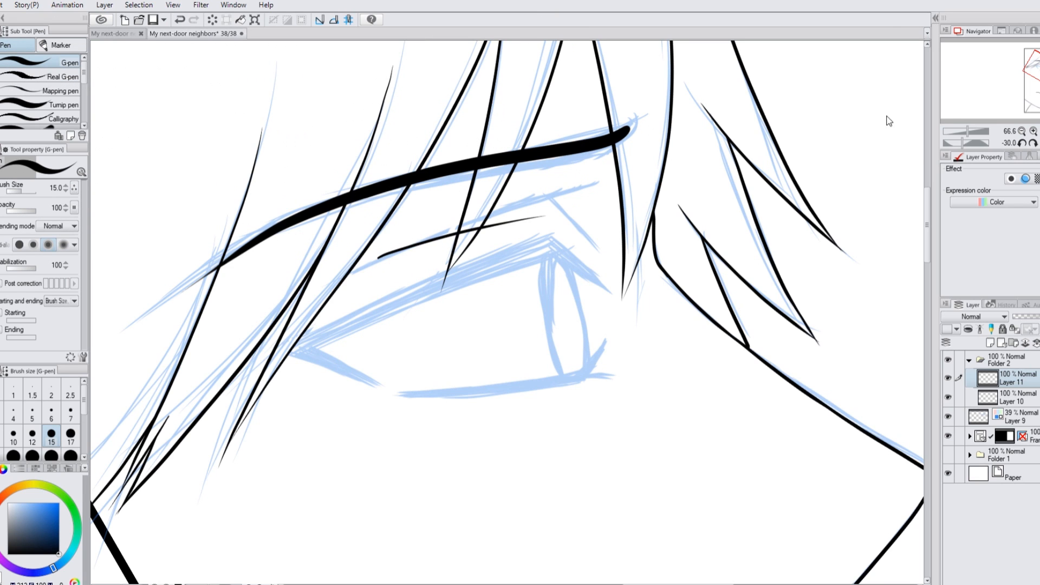
pyautogui.click(1022, 142)
pyautogui.click(1022, 142)
pyautogui.click(1023, 142)
pyautogui.click(1022, 143)
pyautogui.click(1022, 143)
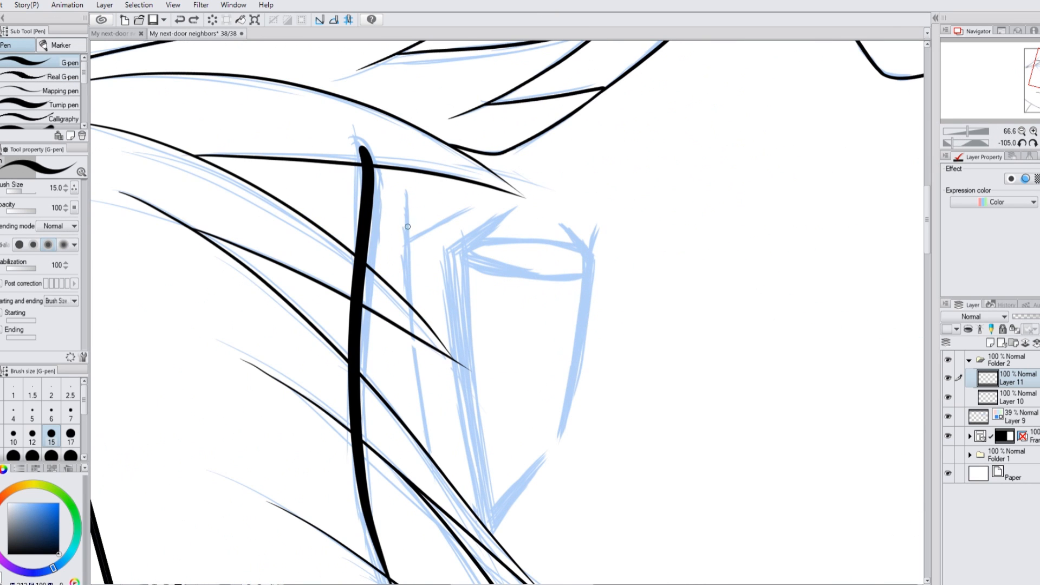
pyautogui.moveTo(408, 227); pyautogui.dragTo(430, 449)
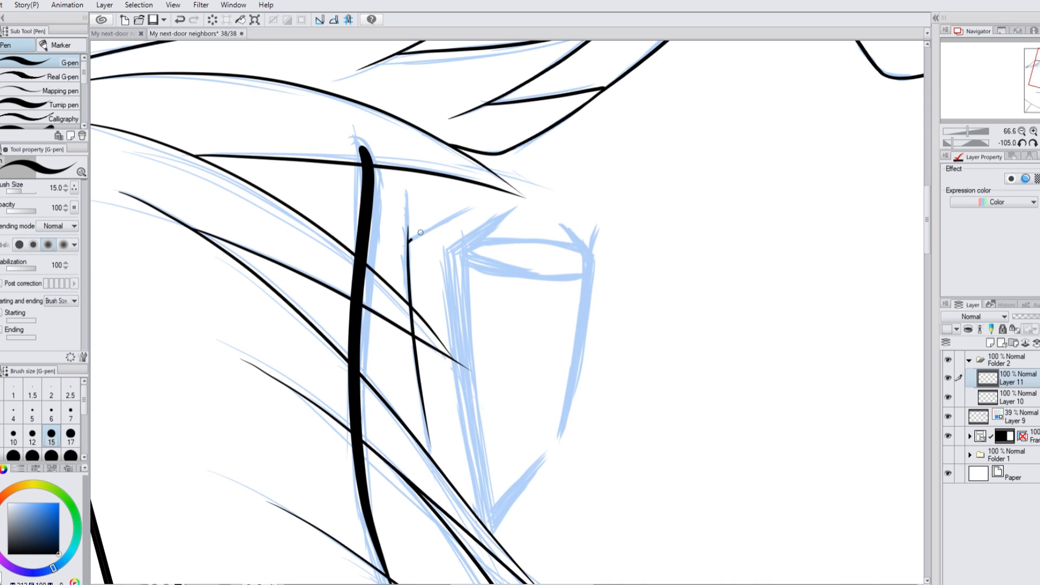
pyautogui.click(1038, 142)
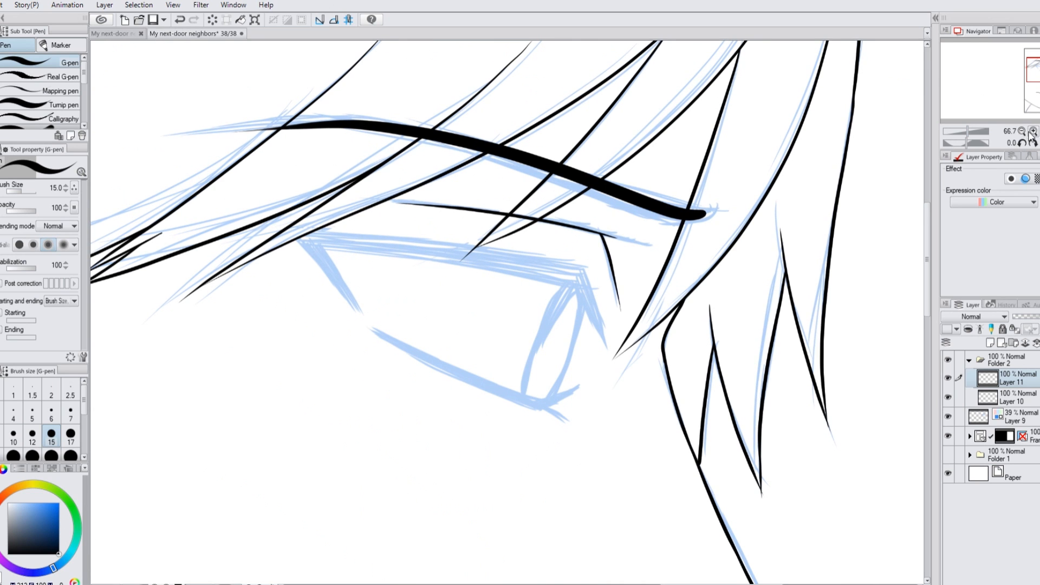
# Add another layer for the eye and switch to the Curve tool with a tapered ending
pyautogui.click(1034, 131)
pyautogui.click(990, 342)
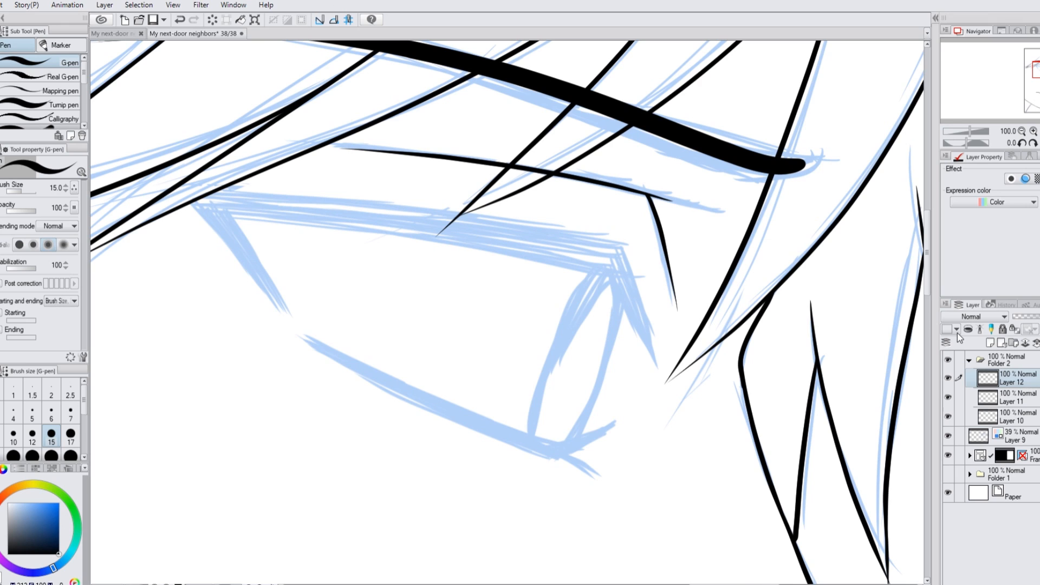
pyautogui.press('u')
pyautogui.moveTo(84, 96); pyautogui.dragTo(84, 77)
pyautogui.click(54, 77)
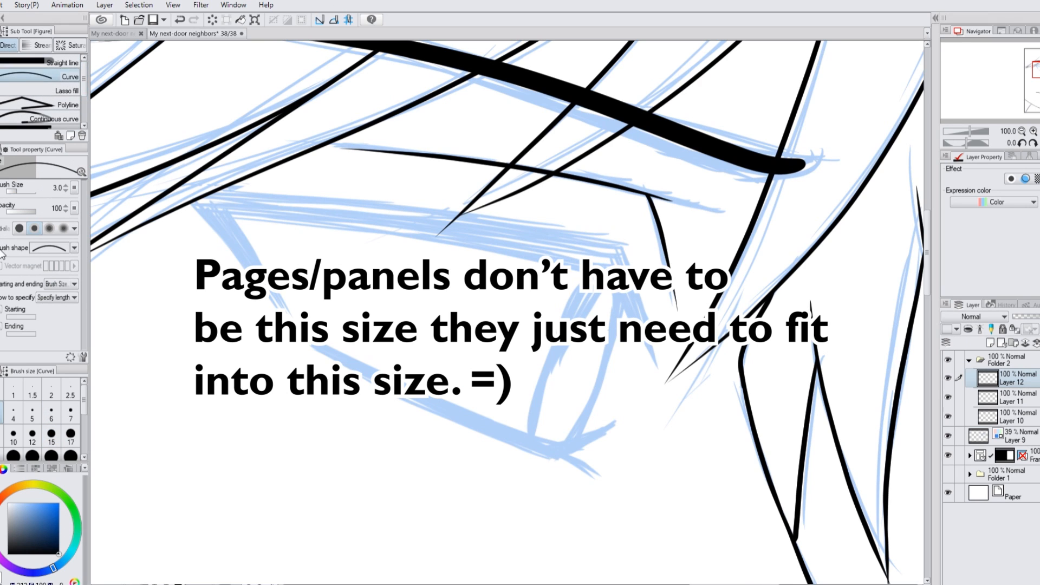
pyautogui.click(2, 327)
pyautogui.click(66, 454)
pyautogui.click(645, 336)
pyautogui.moveTo(624, 295)
pyautogui.mouseDown()
pyautogui.moveTo(648, 360)
pyautogui.moveTo(610, 302)
pyautogui.moveTo(635, 391)
pyautogui.mouseUp()
pyautogui.hotkey('ctrl', 'z')
pyautogui.click(51, 455)
pyautogui.click(631, 352)
pyautogui.hotkey('ctrl', 'z')
# Set the curve size to 44 and draw the tapered front corner of the upper eyelid
pyautogui.moveTo(84, 400); pyautogui.dragTo(84, 406)
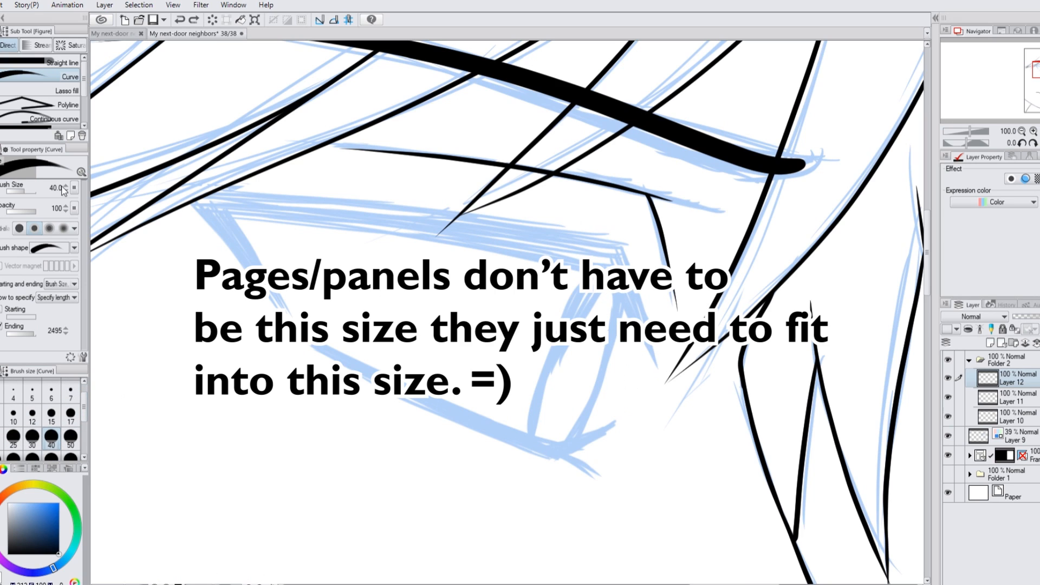
pyautogui.click(66, 186)
pyautogui.click(66, 186)
pyautogui.click(66, 186)
pyautogui.click(65, 186)
pyautogui.moveTo(612, 254); pyautogui.dragTo(654, 374)
pyautogui.click(630, 295)
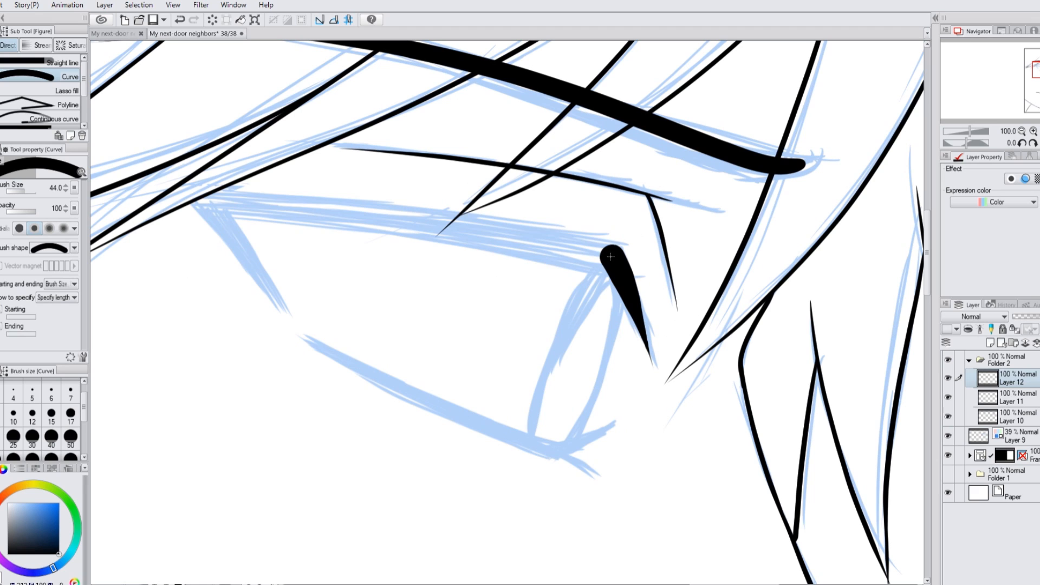
# Draw the thick upper lash line to the outer corner and add a tapered curve running down from there
pyautogui.moveTo(610, 257); pyautogui.dragTo(181, 202)
pyautogui.click(1, 326)
pyautogui.moveTo(210, 205); pyautogui.dragTo(287, 309)
pyautogui.click(239, 261)
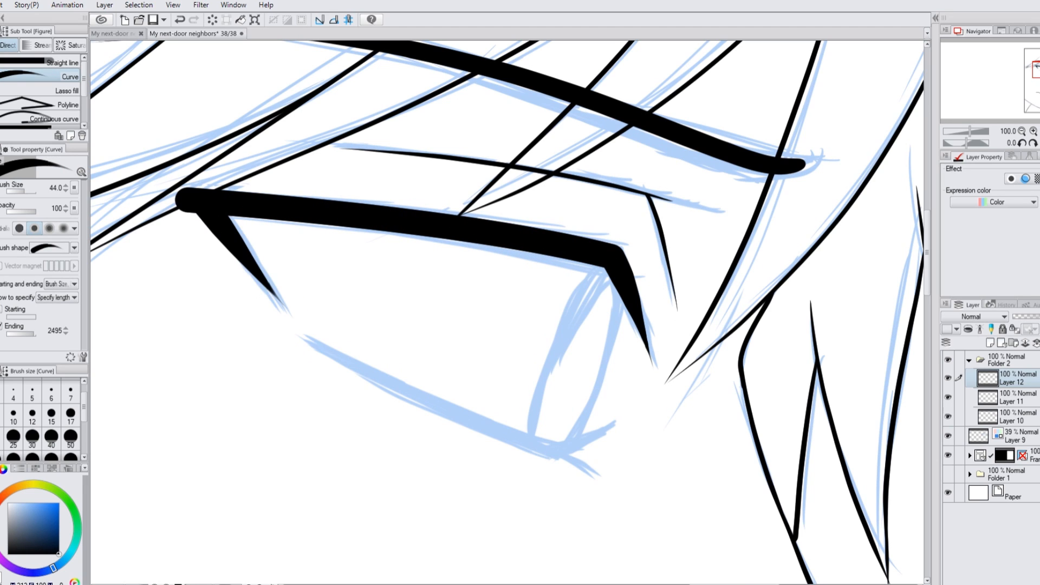
# Trim the rounded outer tip of the upper lash line to a sharp point with transparent-colour curves
pyautogui.click(2, 326)
pyautogui.press('c')
pyautogui.moveTo(151, 170); pyautogui.dragTo(283, 323)
pyautogui.click(246, 321)
pyautogui.hotkey('ctrl', 'z')
pyautogui.moveTo(151, 167); pyautogui.dragTo(309, 361)
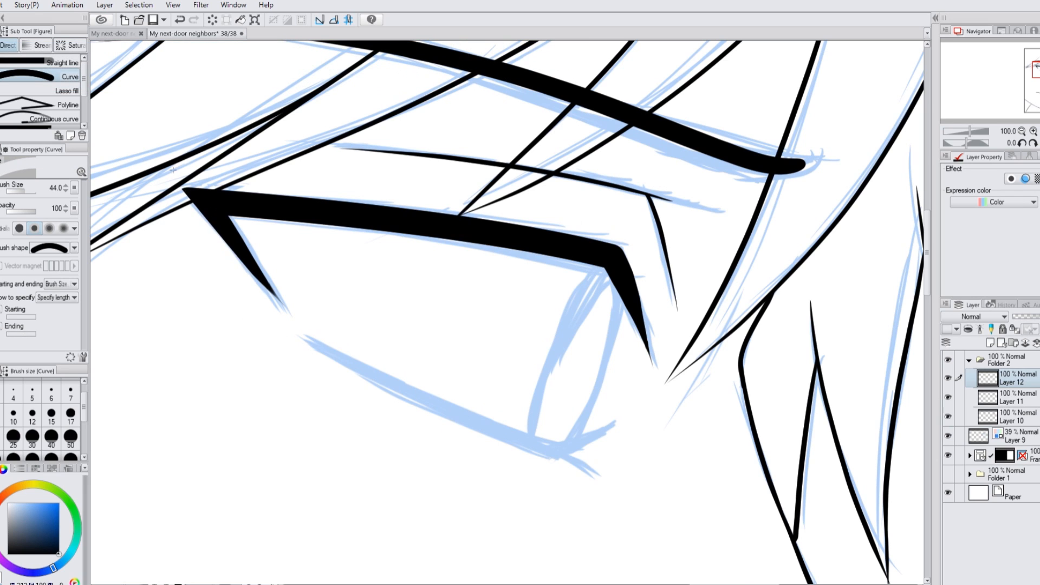
pyautogui.click(249, 351)
pyautogui.hotkey('ctrl', 'z')
# Add fine tapered G-pen strokes to the ends of the upper eyelid's outer and front corners
pyautogui.press('p')
pyautogui.click(2, 329)
pyautogui.moveTo(190, 200); pyautogui.dragTo(230, 269)
pyautogui.hotkey('ctrl', 'z')
pyautogui.moveTo(206, 219); pyautogui.dragTo(289, 319)
pyautogui.moveTo(232, 251); pyautogui.dragTo(295, 324)
pyautogui.moveTo(628, 268); pyautogui.dragTo(654, 357)
pyautogui.moveTo(637, 298); pyautogui.dragTo(654, 367)
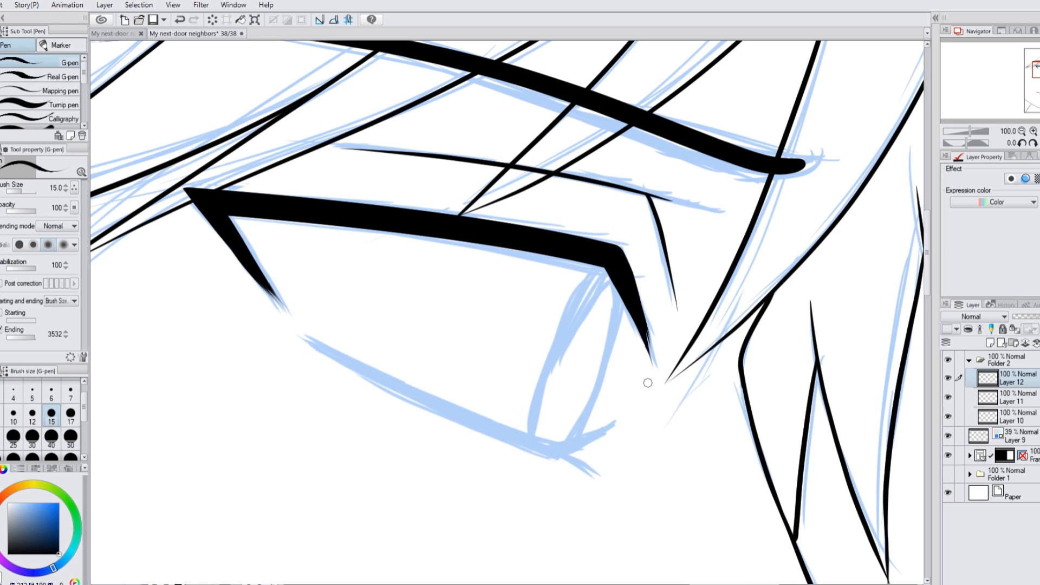
# Draw the lower eyelid with tapered size 25 curves, a short one at the front corner and a long one toward the back
pyautogui.press('u')
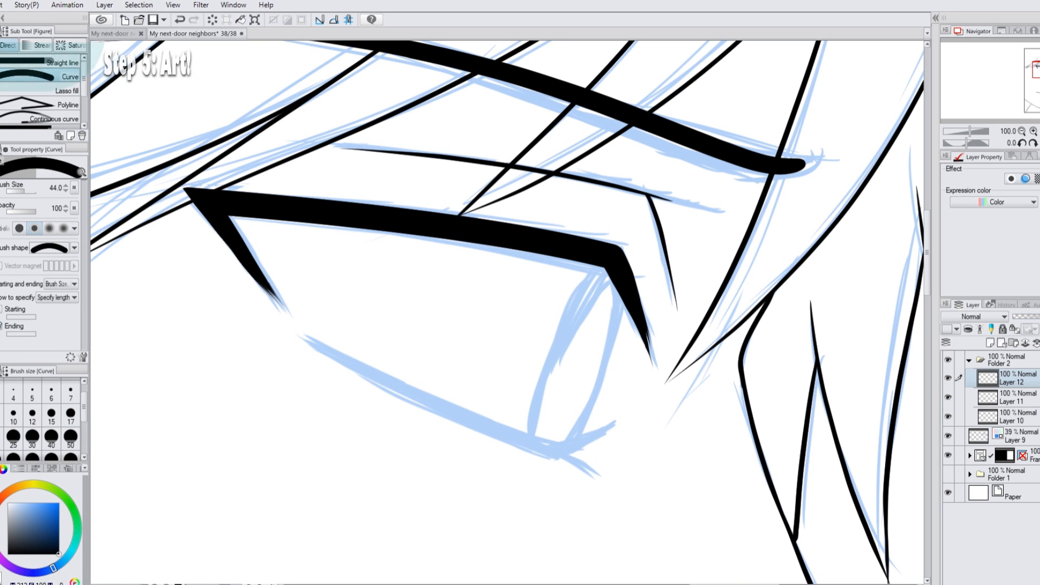
pyautogui.click(14, 438)
pyautogui.moveTo(384, 453); pyautogui.dragTo(485, 438)
pyautogui.click(487, 436)
pyautogui.hotkey('ctrl', 'z')
pyautogui.moveTo(553, 450); pyautogui.dragTo(619, 418)
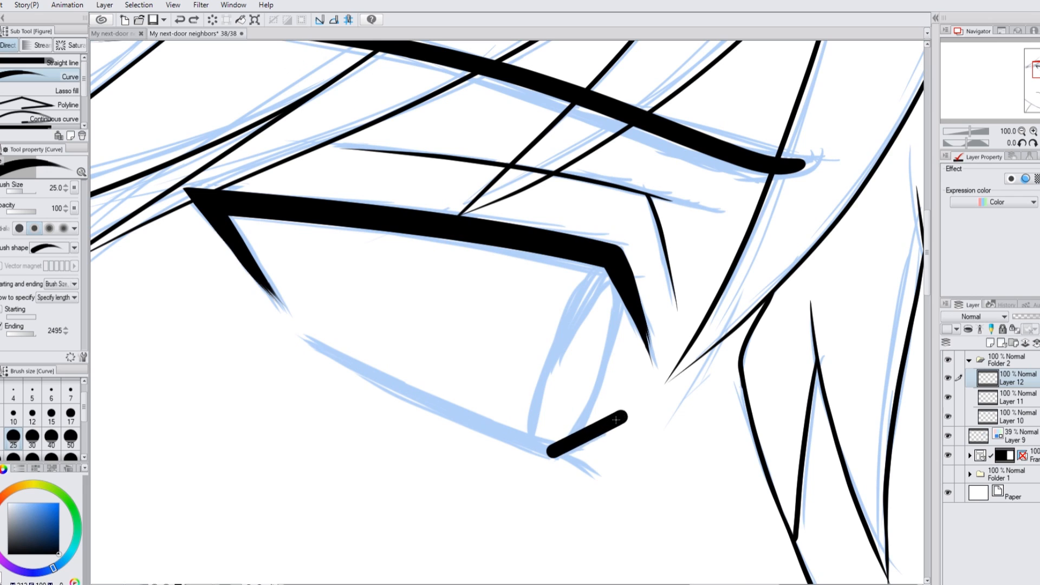
pyautogui.click(591, 445)
pyautogui.press('h')
pyautogui.moveTo(467, 450); pyautogui.dragTo(724, 313)
pyautogui.click(509, 434)
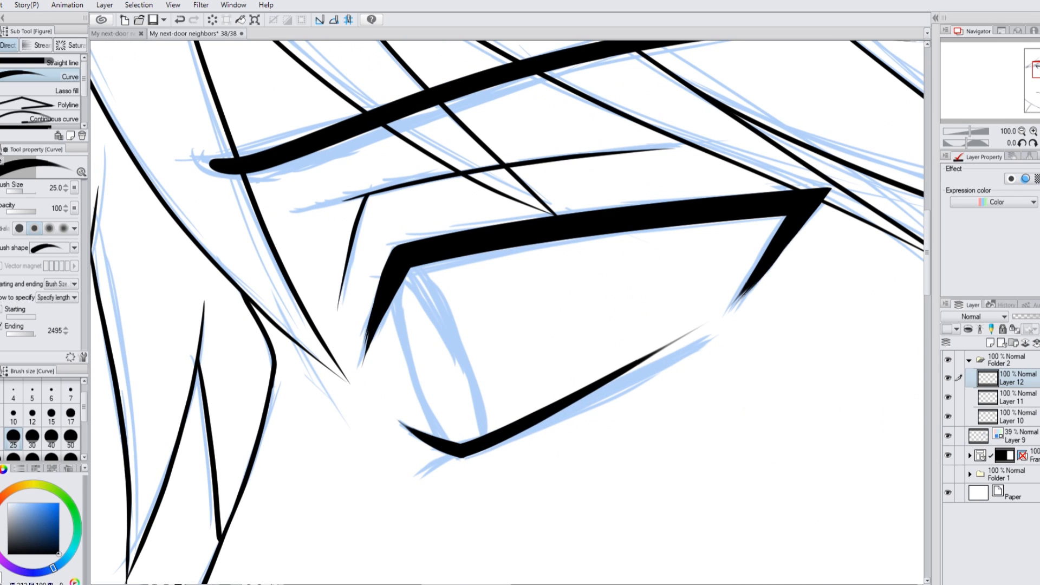
# Add a short tapered G-pen stroke beneath the lower eyelid's front corner
pyautogui.press('p')
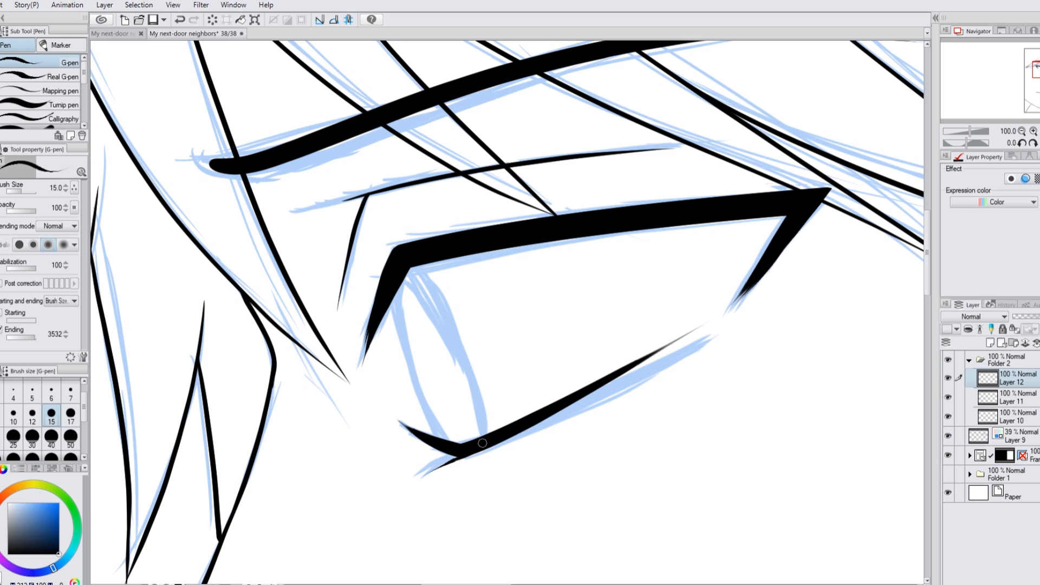
pyautogui.hotkey('ctrl', 'z')
pyautogui.moveTo(419, 467); pyautogui.dragTo(518, 451)
pyautogui.click(1020, 132)
pyautogui.click(1020, 131)
pyautogui.click(1020, 131)
pyautogui.click(1021, 131)
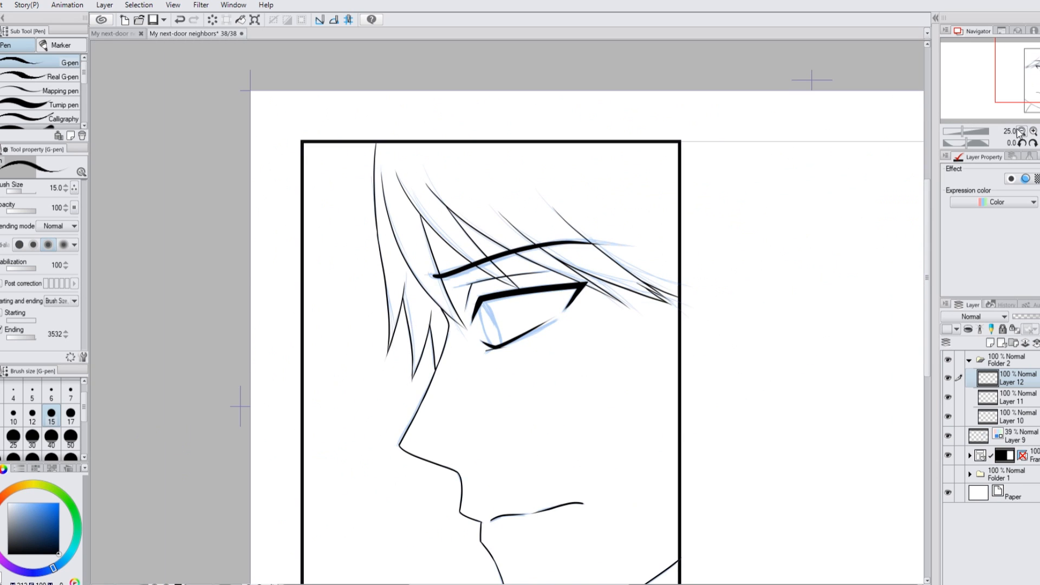
# Add a new layer for the iris and switch to the Ellipse tool
pyautogui.click(1033, 131)
pyautogui.click(1033, 131)
pyautogui.click(1023, 143)
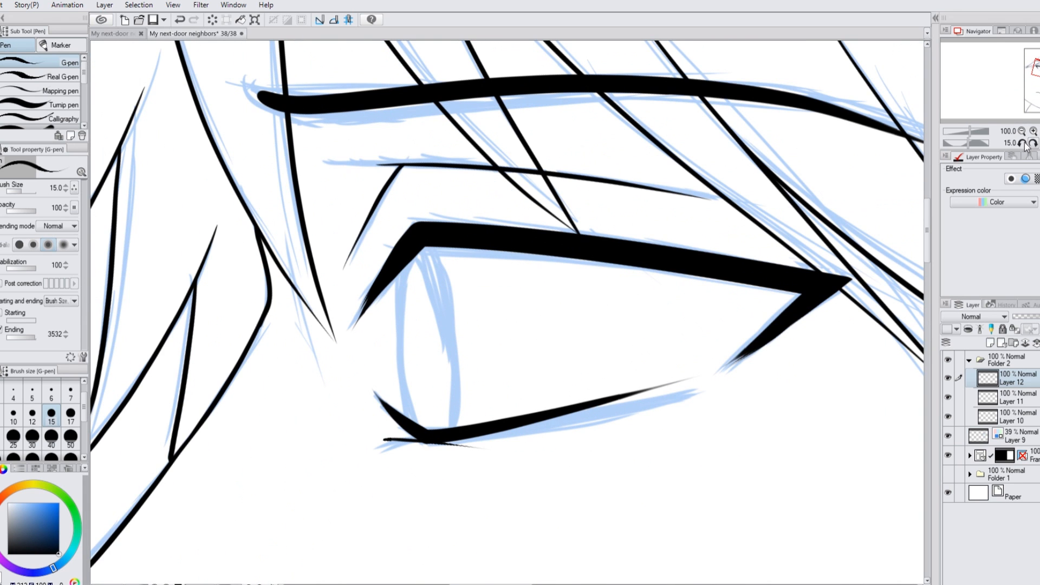
pyautogui.click(990, 343)
pyautogui.press('u')
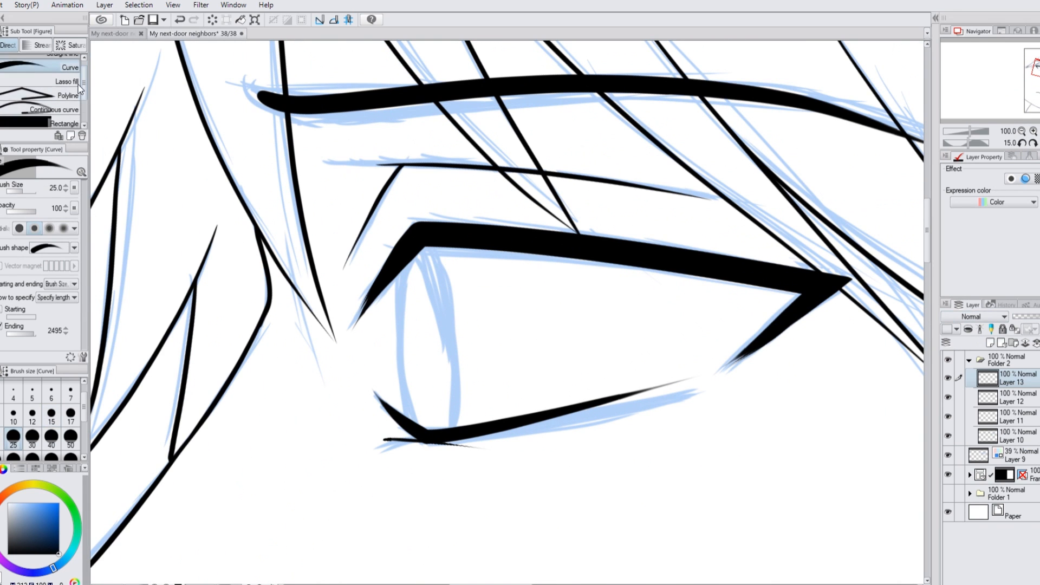
pyautogui.moveTo(83, 86); pyautogui.dragTo(84, 108)
pyautogui.click(70, 95)
# Draw the iris as a tall, narrow ellipse outline with brush size 12 between the upper and lower eyelids
pyautogui.click(70, 394)
pyautogui.moveTo(408, 274)
pyautogui.mouseDown()
pyautogui.moveTo(433, 410)
pyautogui.moveTo(451, 421)
pyautogui.mouseUp()
pyautogui.hotkey('ctrl', 'z')
pyautogui.click(13, 437)
pyautogui.hotkey('ctrl', 'z')
pyautogui.moveTo(390, 250)
pyautogui.mouseDown()
pyautogui.moveTo(430, 404)
pyautogui.moveTo(453, 428)
pyautogui.moveTo(462, 422)
pyautogui.mouseUp()
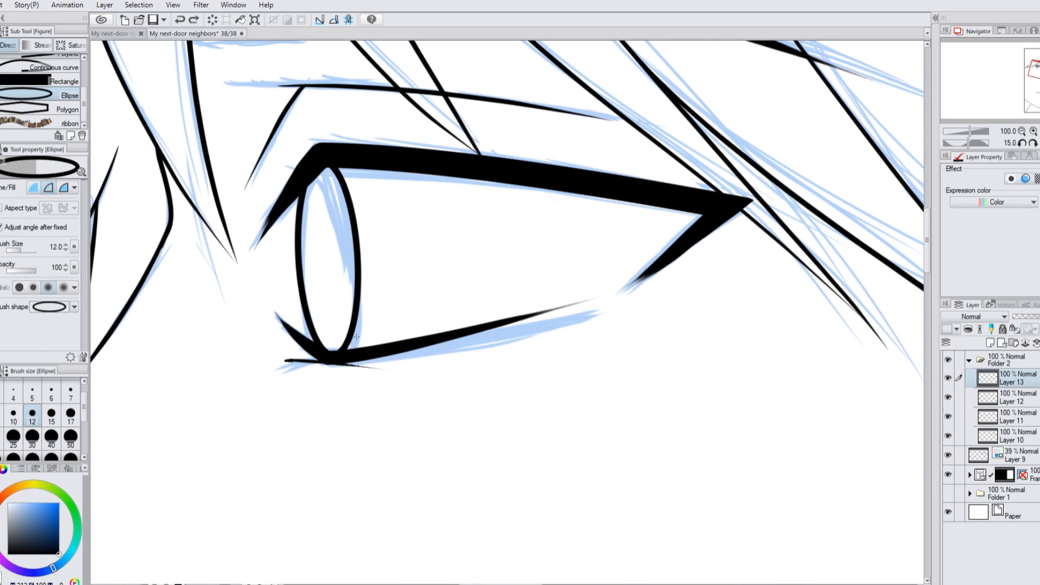
pyautogui.moveTo(357, 337); pyautogui.dragTo(358, 338)
# Draw the pupil as a filled narrow ellipse inside the iris
pyautogui.press('k')
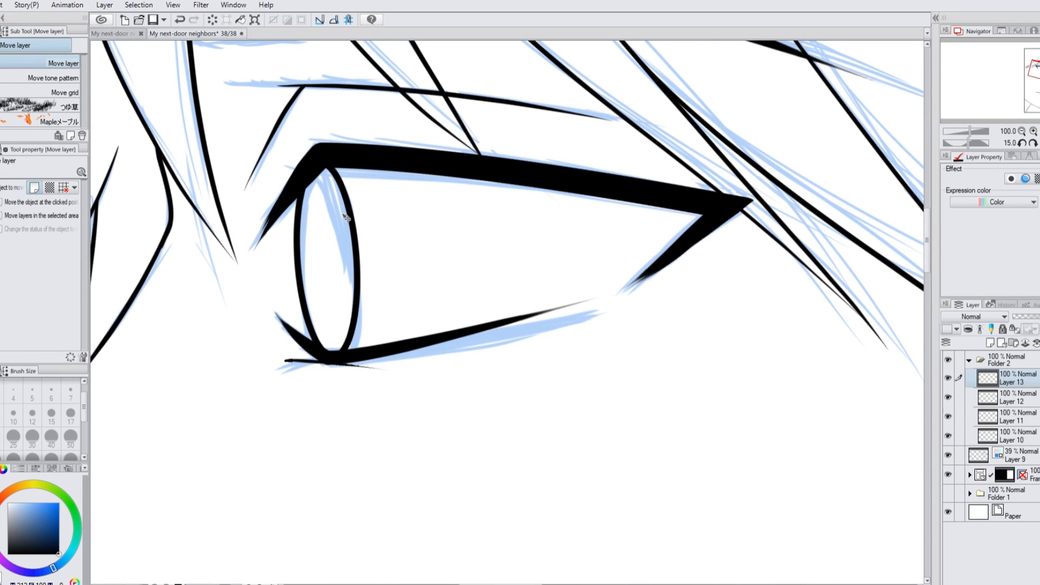
pyautogui.press('u')
pyautogui.moveTo(314, 204); pyautogui.dragTo(343, 311)
# Fit the whole page unrotated and mirrored in view and hide the blue sketch layer, Layer 9
pyautogui.hotkey('ctrl', '0')
pyautogui.hotkey('ctrl', '@')
pyautogui.press('h')
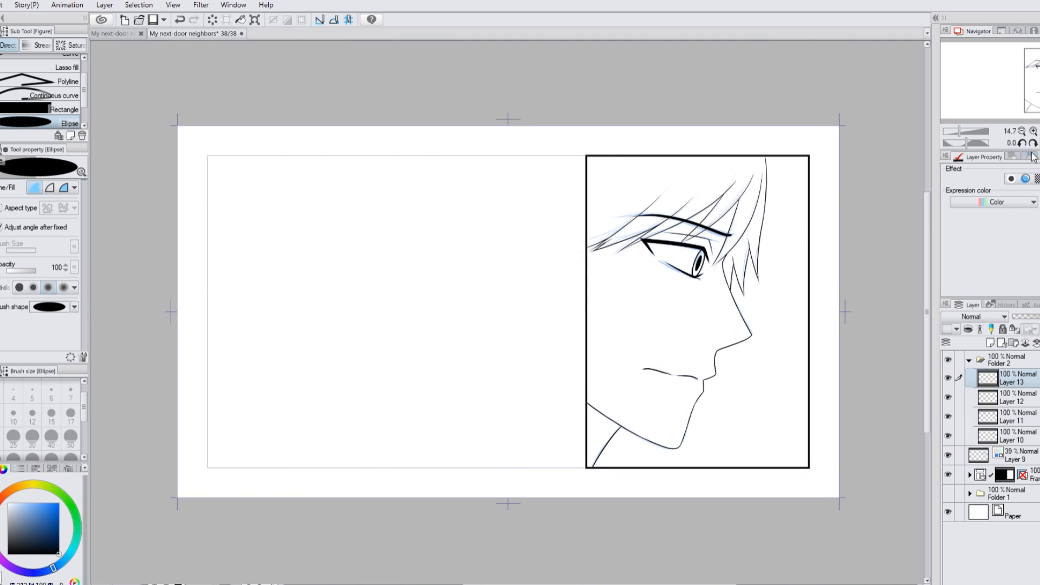
pyautogui.click(949, 455)
pyautogui.scroll(2, 830, 308)
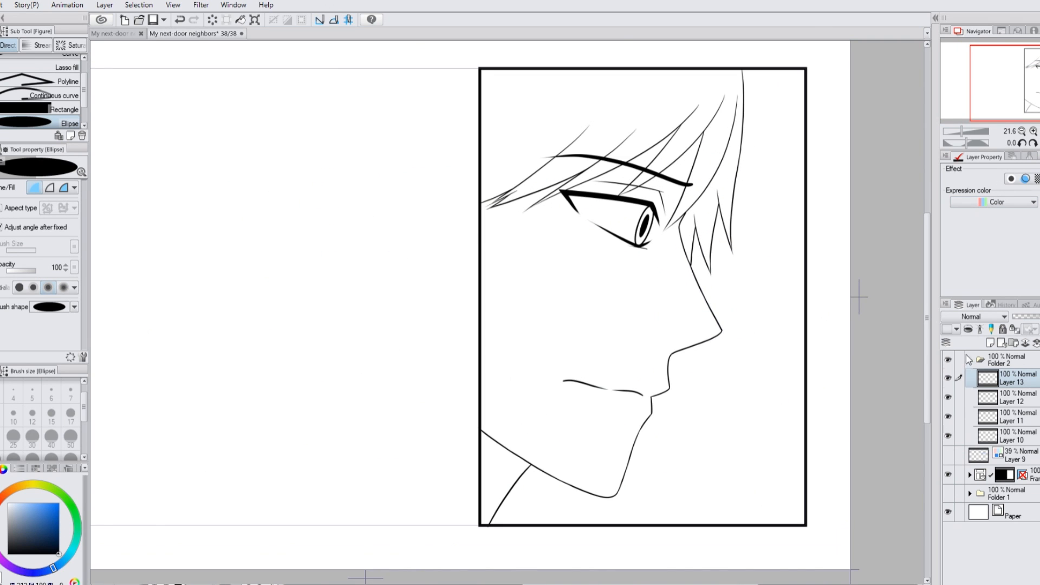
# Collapse the line art folder, create a colour folder below it with a new layer inside, and switch to Auto select referring to other layers
pyautogui.click(969, 359)
pyautogui.click(1013, 378)
pyautogui.click(1014, 343)
pyautogui.click(990, 343)
pyautogui.click(2, 189)
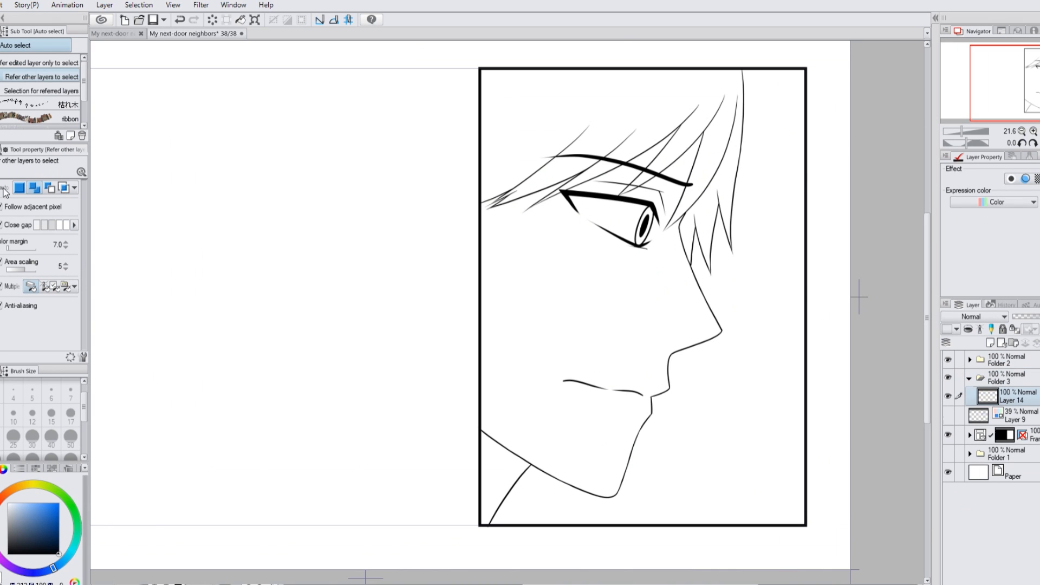
# Select the neck and face areas, fill them with light peach skin colour and clear the selection
pyautogui.click(28, 467)
pyautogui.click(527, 465)
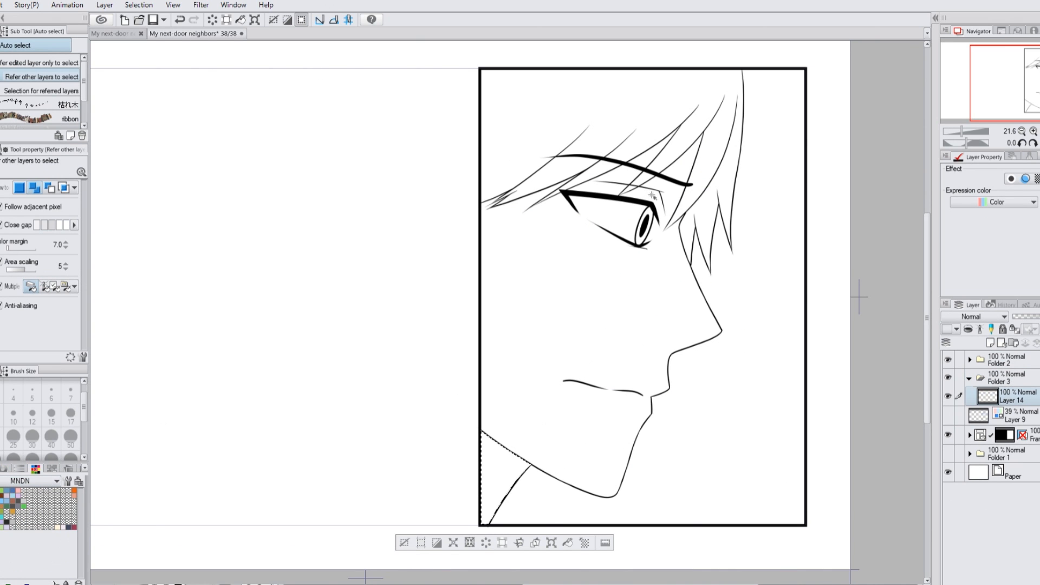
pyautogui.click(625, 179)
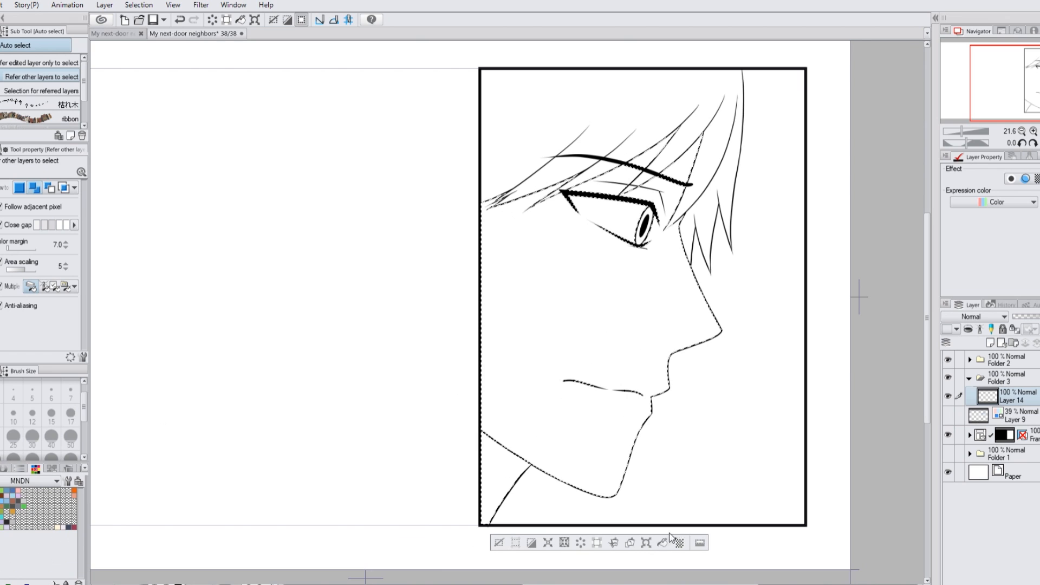
pyautogui.click(671, 538)
pyautogui.click(499, 542)
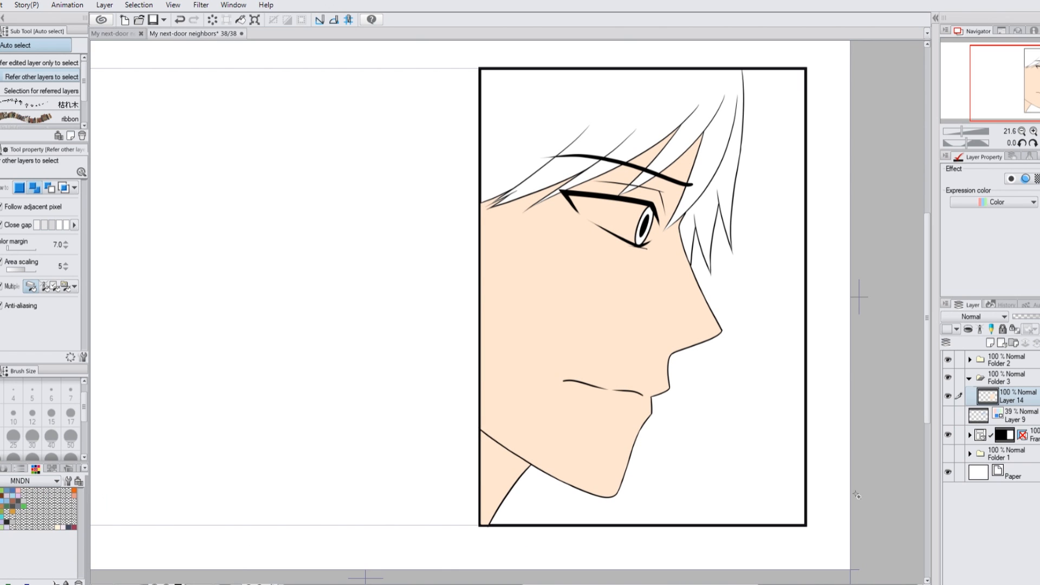
# Add a layer for the hair, select the hair area, fill it with orange-brown and deselect
pyautogui.click(991, 342)
pyautogui.click(698, 204)
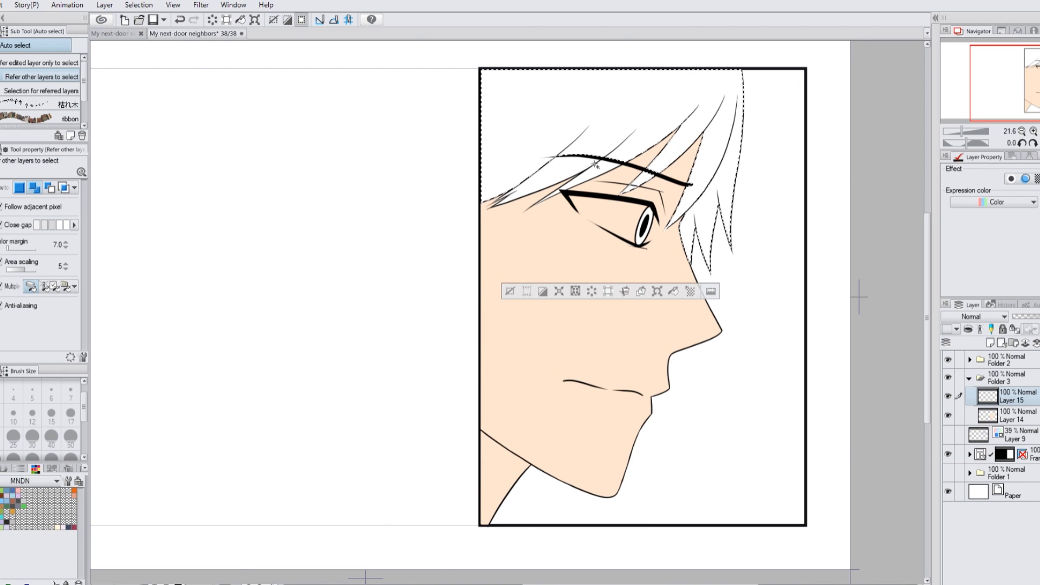
pyautogui.click(673, 292)
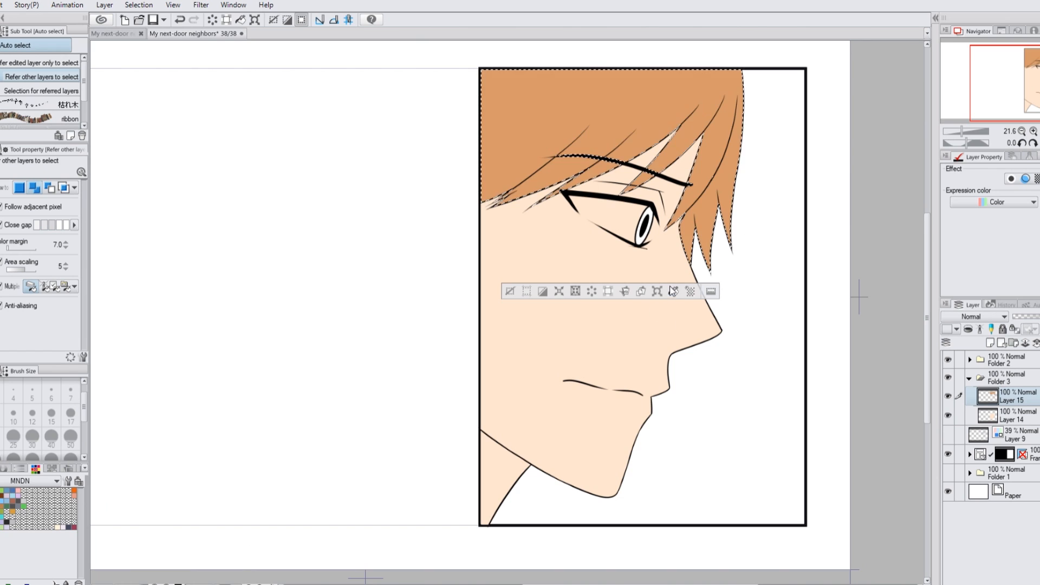
pyautogui.click(510, 291)
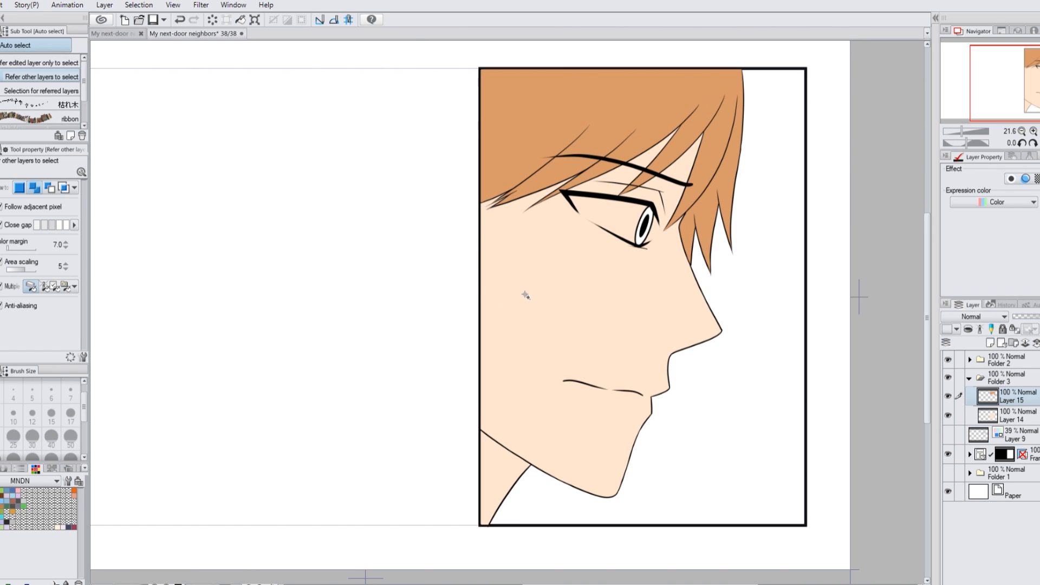
# Add a layer between the skin and hair colour layers and fill the iris with light blue
pyautogui.click(990, 342)
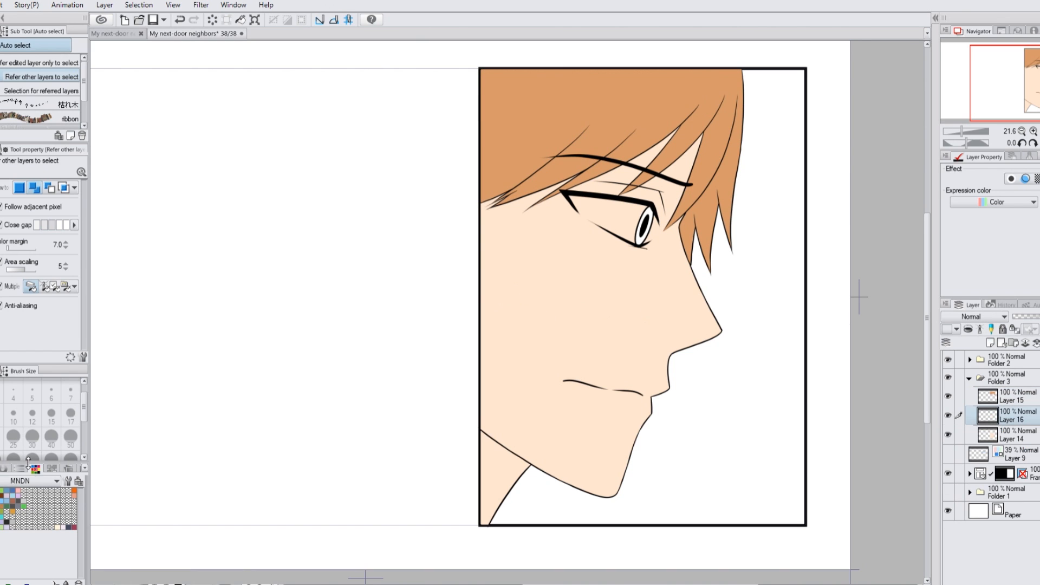
pyautogui.click(3, 468)
pyautogui.click(29, 470)
pyautogui.click(2, 501)
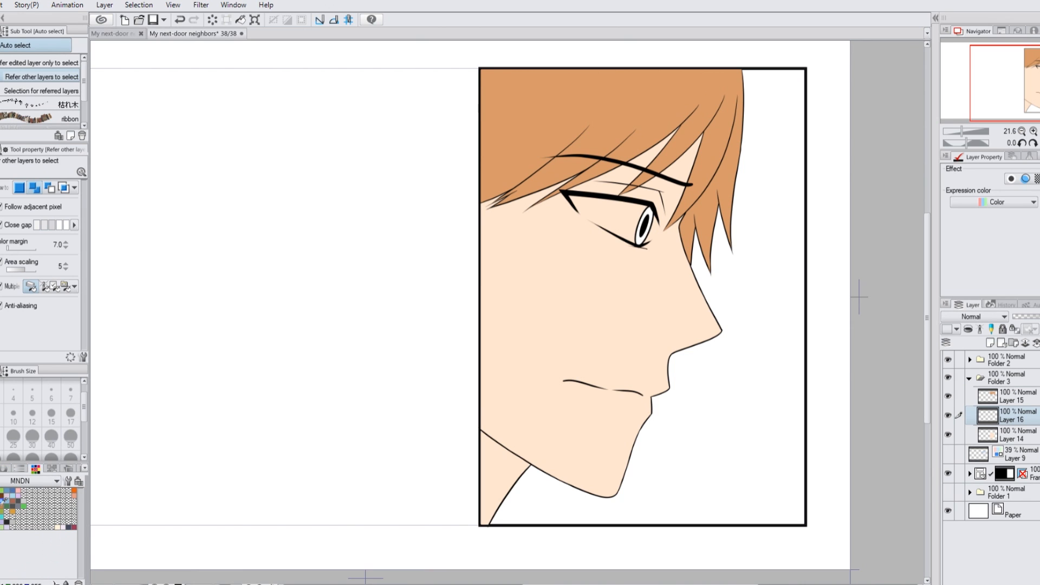
pyautogui.click(648, 219)
pyautogui.click(608, 264)
pyautogui.click(548, 263)
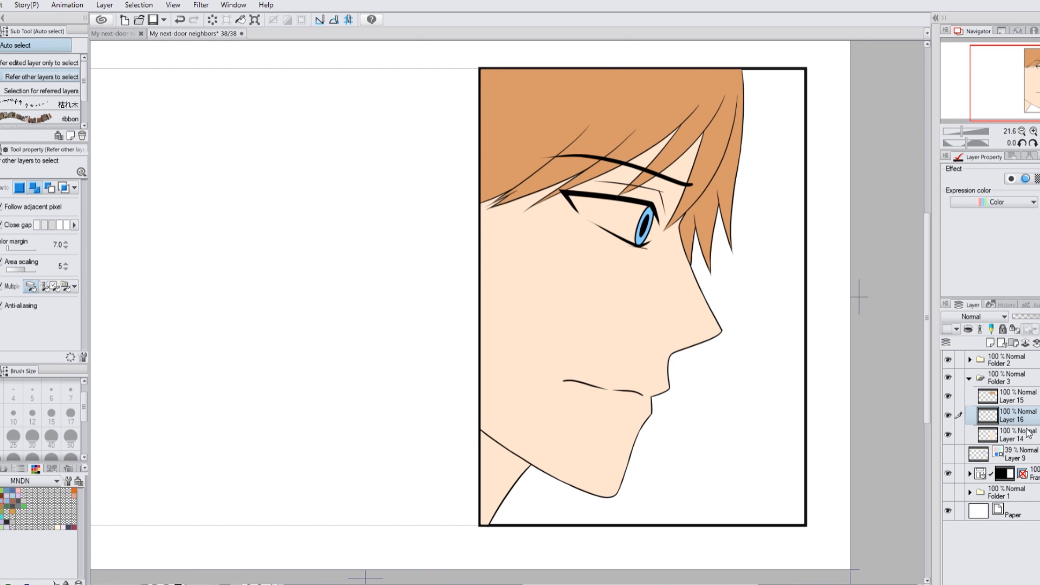
# On a new layer above the iris colour, close the eye outline's gaps at both corners with white G-pen strokes at size 15
pyautogui.click(990, 343)
pyautogui.scroll(4, 650, 202)
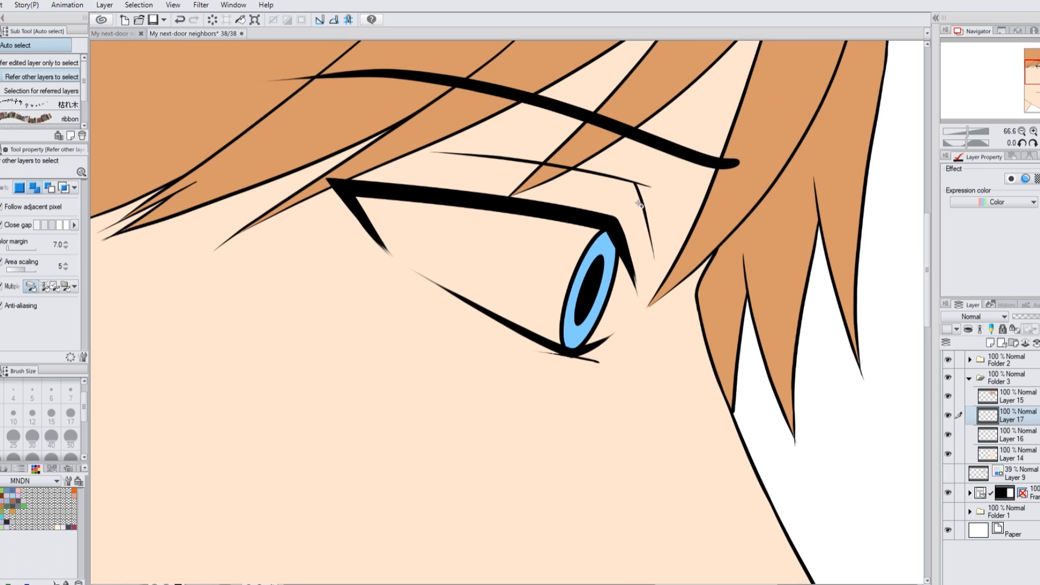
pyautogui.press('p')
pyautogui.click(3, 468)
pyautogui.click(7, 503)
pyautogui.moveTo(376, 233); pyautogui.dragTo(410, 269)
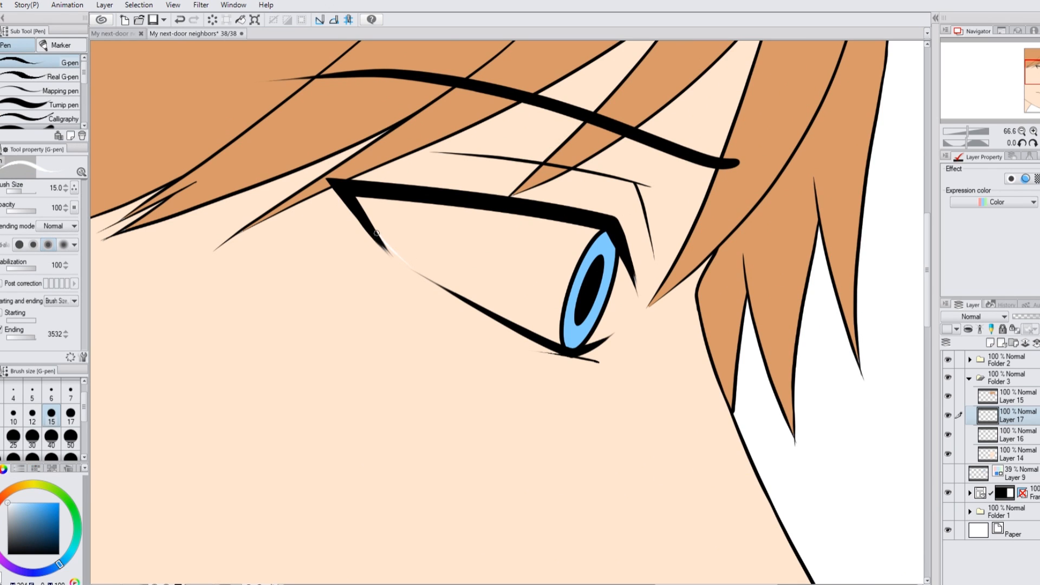
pyautogui.moveTo(368, 226); pyautogui.dragTo(441, 285)
pyautogui.moveTo(629, 275); pyautogui.dragTo(596, 349)
pyautogui.hotkey('ctrl', 'z')
pyautogui.moveTo(627, 268); pyautogui.dragTo(601, 342)
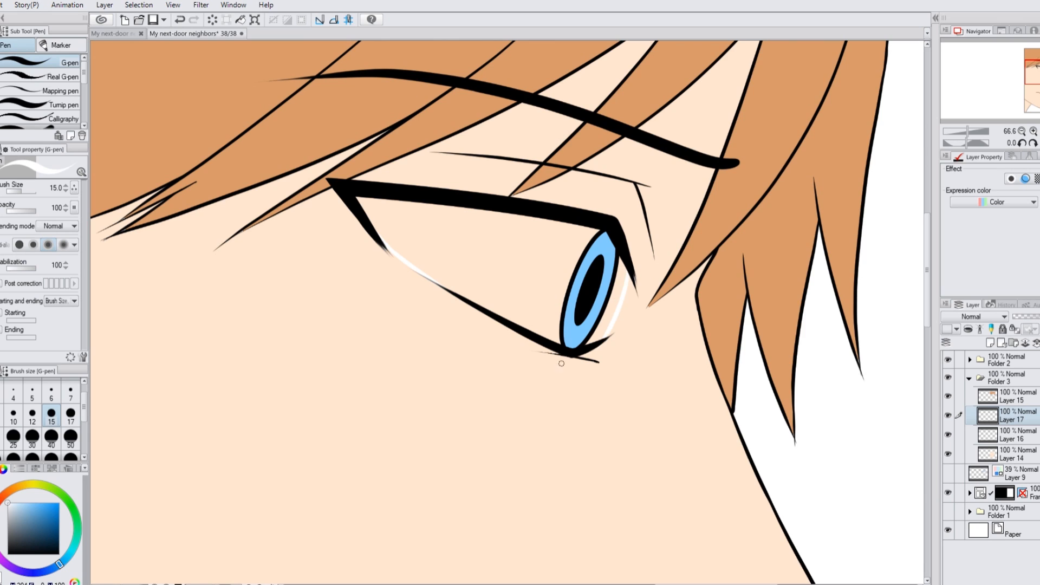
# Select the eye areas on both sides of the iris, fill them with white and deselect
pyautogui.press('w')
pyautogui.click(509, 265)
pyautogui.click(617, 303)
pyautogui.click(552, 364)
pyautogui.hotkey('ctrl', 'd')
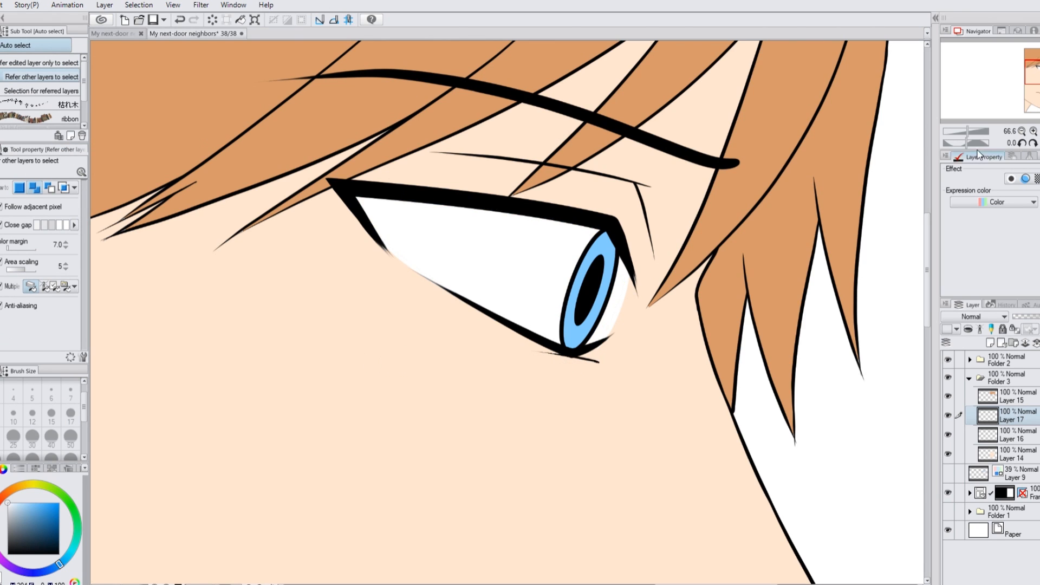
# Check the page unmirrored, add a new layer above the hair colour layer, and switch to the Soft airbrush
pyautogui.hotkey('ctrl', '0')
pyautogui.click(1039, 143)
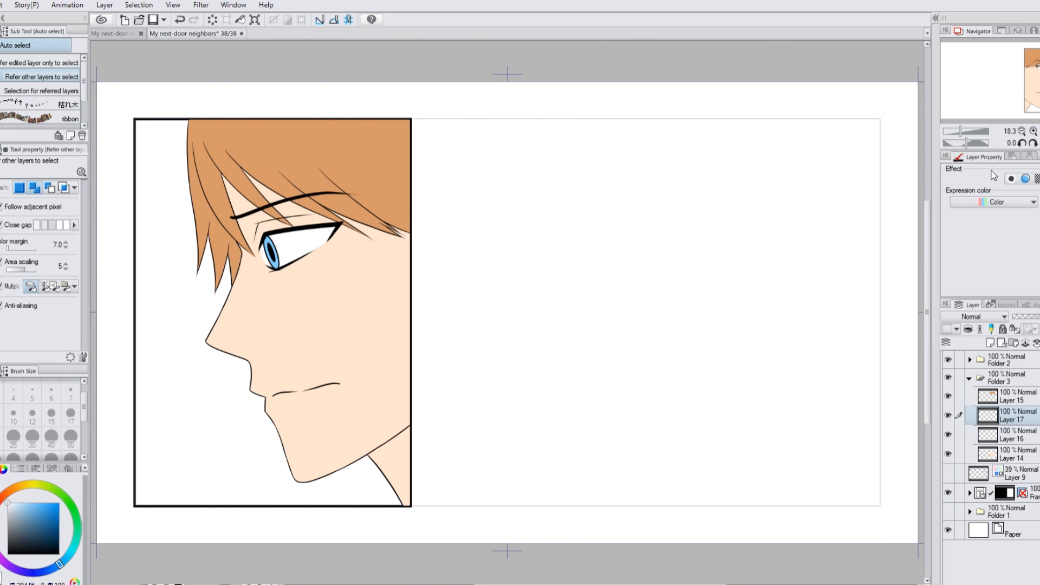
pyautogui.scroll(6, 274, 238)
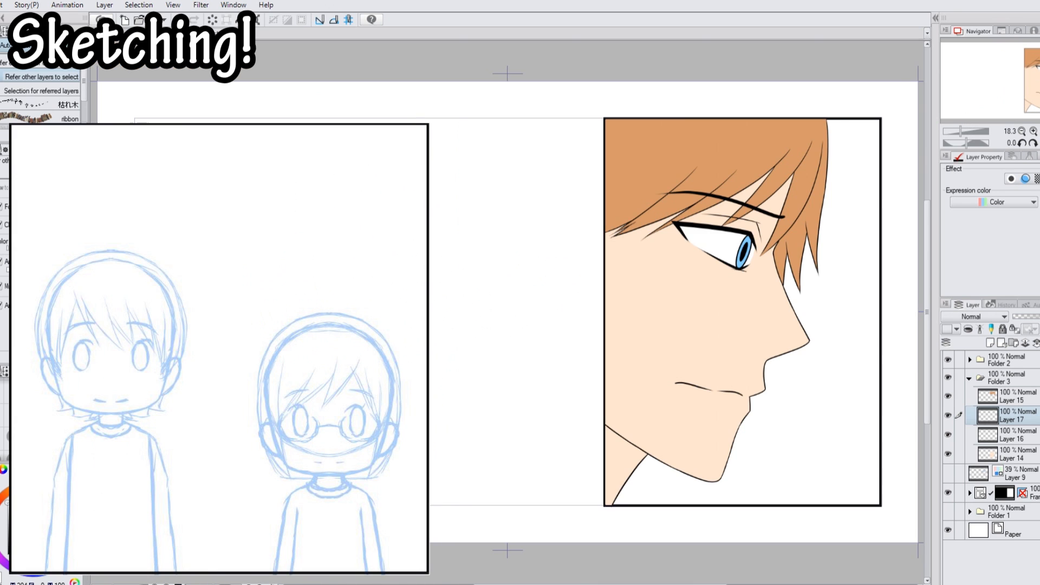
pyautogui.scroll(4, 746, 250)
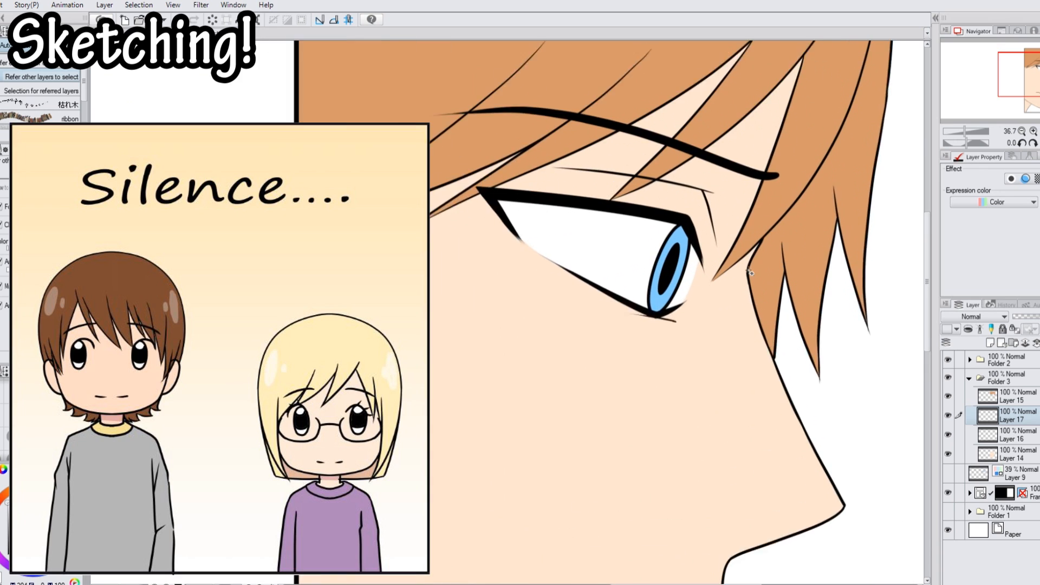
pyautogui.press('p')
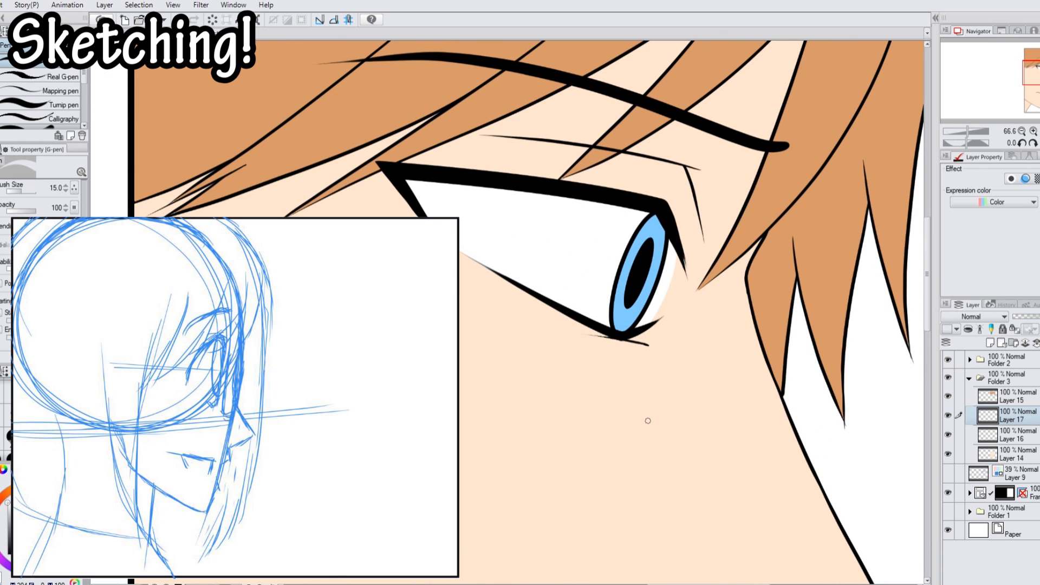
pyautogui.click(1030, 396)
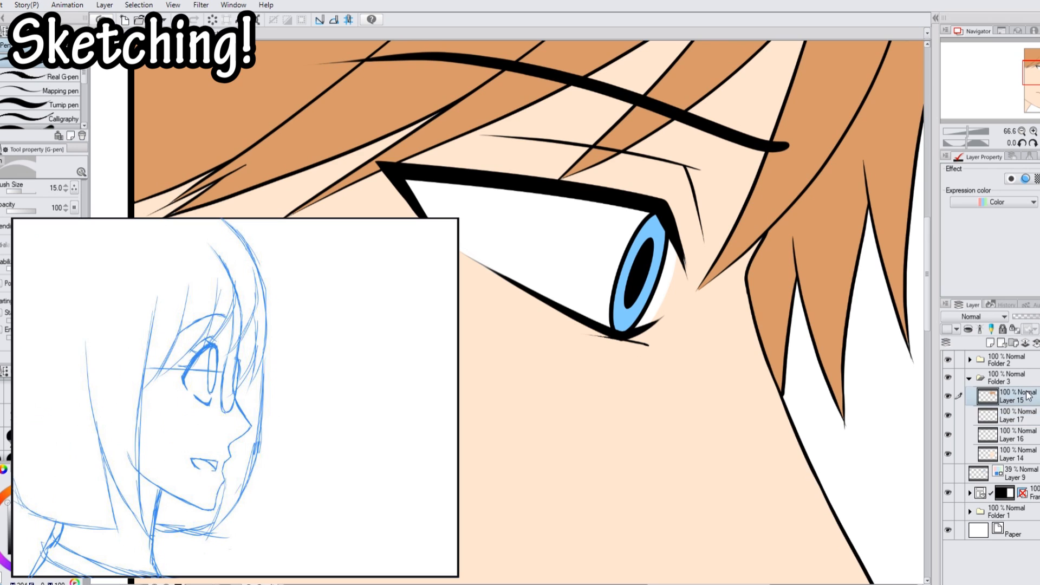
pyautogui.click(990, 343)
pyautogui.press('b')
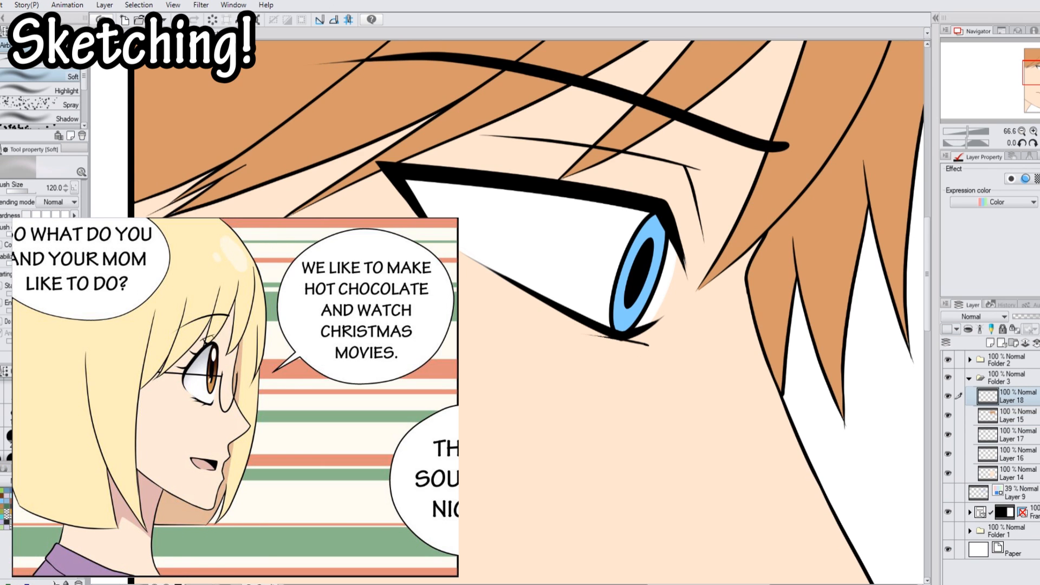
# Airbrush a dark blue-grey shadow beneath the upper eyelid across the white of the eye, finishing with brush size 150
pyautogui.click(68, 528)
pyautogui.click(70, 437)
pyautogui.moveTo(418, 189); pyautogui.dragTo(607, 224)
pyautogui.hotkey('ctrl', 'z')
pyautogui.moveTo(386, 184)
pyautogui.mouseDown()
pyautogui.moveTo(539, 206)
pyautogui.moveTo(691, 260)
pyautogui.moveTo(518, 214)
pyautogui.moveTo(704, 276)
pyautogui.moveTo(629, 211)
pyautogui.mouseUp()
pyautogui.click(71, 456)
pyautogui.scroll(-2, 54, 426)
pyautogui.click(2, 444)
pyautogui.moveTo(391, 220)
pyautogui.mouseDown()
pyautogui.moveTo(643, 297)
pyautogui.moveTo(360, 221)
pyautogui.moveTo(623, 271)
pyautogui.mouseUp()
pyautogui.hotkey('ctrl', 'z')
pyautogui.moveTo(386, 225); pyautogui.dragTo(652, 296)
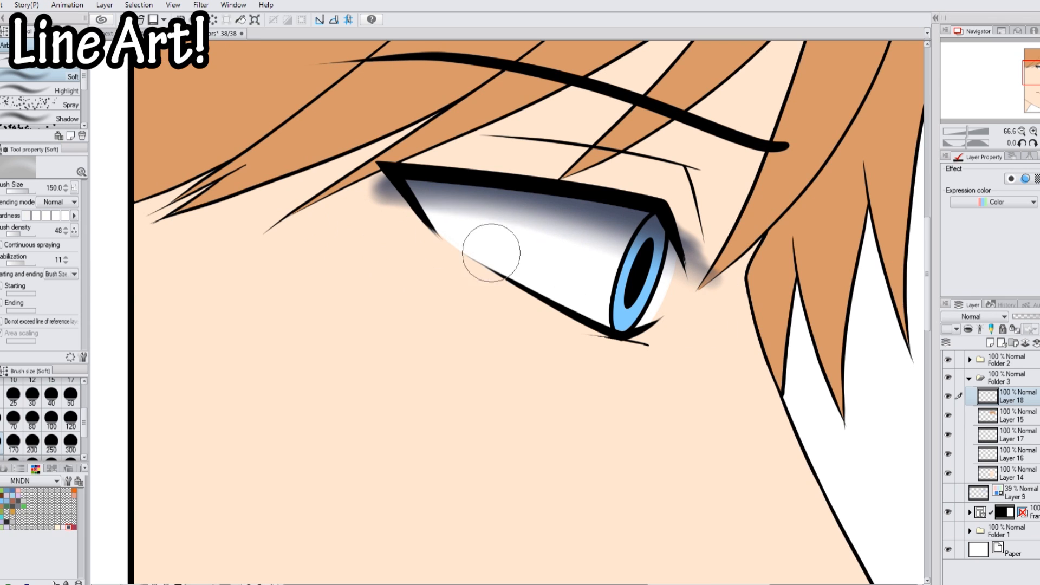
# Erase the shadow spilling past both eye corners with brush size 40 and set the shadow layer's opacity to 53%
pyautogui.click(51, 394)
pyautogui.moveTo(705, 229); pyautogui.dragTo(701, 288)
pyautogui.moveTo(698, 248); pyautogui.dragTo(718, 264)
pyautogui.moveTo(383, 191)
pyautogui.mouseDown()
pyautogui.moveTo(361, 174)
pyautogui.moveTo(401, 205)
pyautogui.mouseUp()
pyautogui.moveTo(1039, 316); pyautogui.dragTo(1033, 317)
# Set the eye white layer's opacity to 74%, toggling the hair and iris colour layers off and on to identify them
pyautogui.click(948, 417)
pyautogui.click(948, 415)
pyautogui.click(1014, 435)
pyautogui.moveTo(1039, 317); pyautogui.dragTo(1033, 317)
pyautogui.click(948, 454)
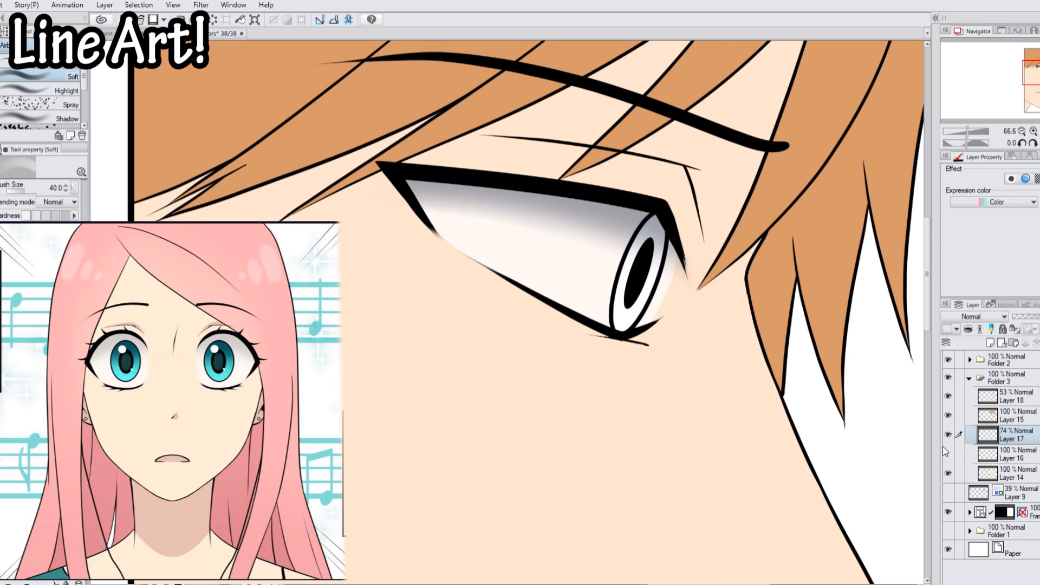
pyautogui.click(948, 454)
# Add a Multiply layer above the iris colour and airbrush dark blue shading over the iris's upper part with brush size 120
pyautogui.click(990, 343)
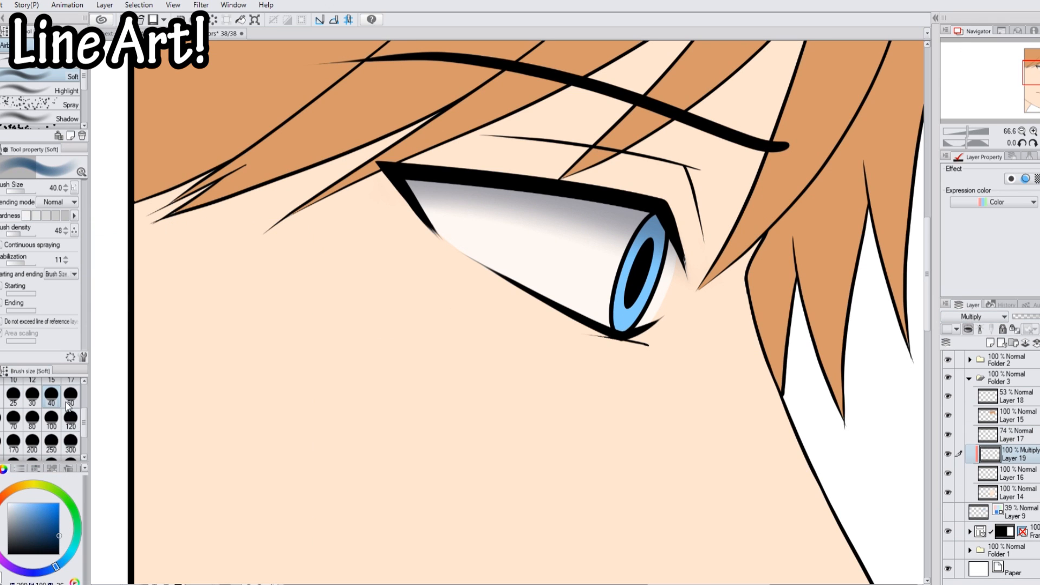
pyautogui.click(70, 418)
pyautogui.moveTo(648, 228)
pyautogui.mouseDown()
pyautogui.moveTo(665, 200)
pyautogui.moveTo(652, 248)
pyautogui.moveTo(660, 188)
pyautogui.moveTo(651, 230)
pyautogui.mouseUp()
# Add an Add (Glow) layer above the iris colour, airbrush light cyan on the iris's lower part, and set its opacity to 69%
pyautogui.click(990, 343)
pyautogui.click(974, 121)
pyautogui.click(28, 503)
pyautogui.click(65, 558)
pyautogui.moveTo(613, 348); pyautogui.dragTo(626, 314)
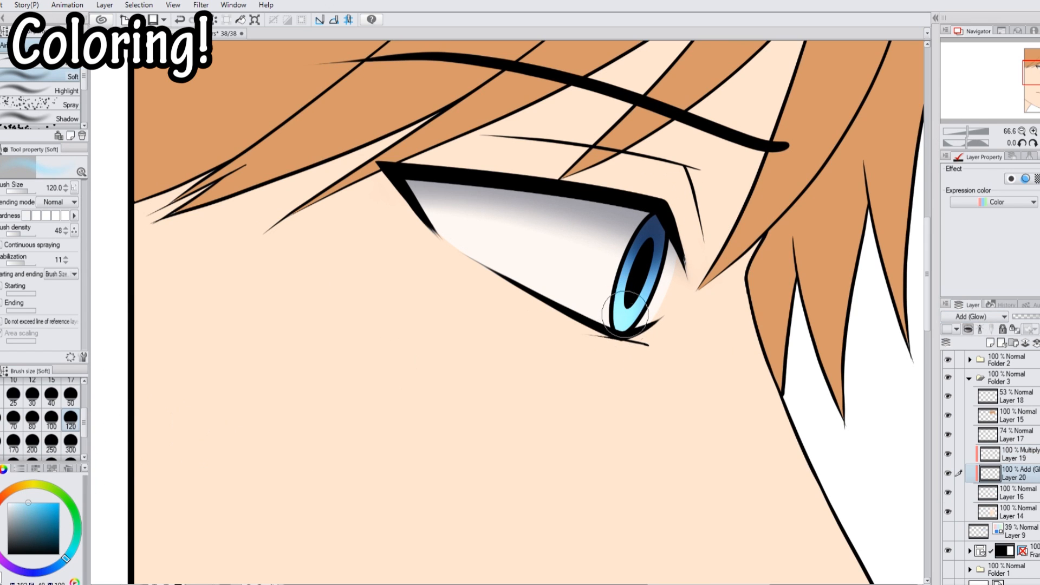
pyautogui.click(1039, 316)
# Add a new layer above the line art folder, Folder 2
pyautogui.click(1007, 360)
pyautogui.click(990, 343)
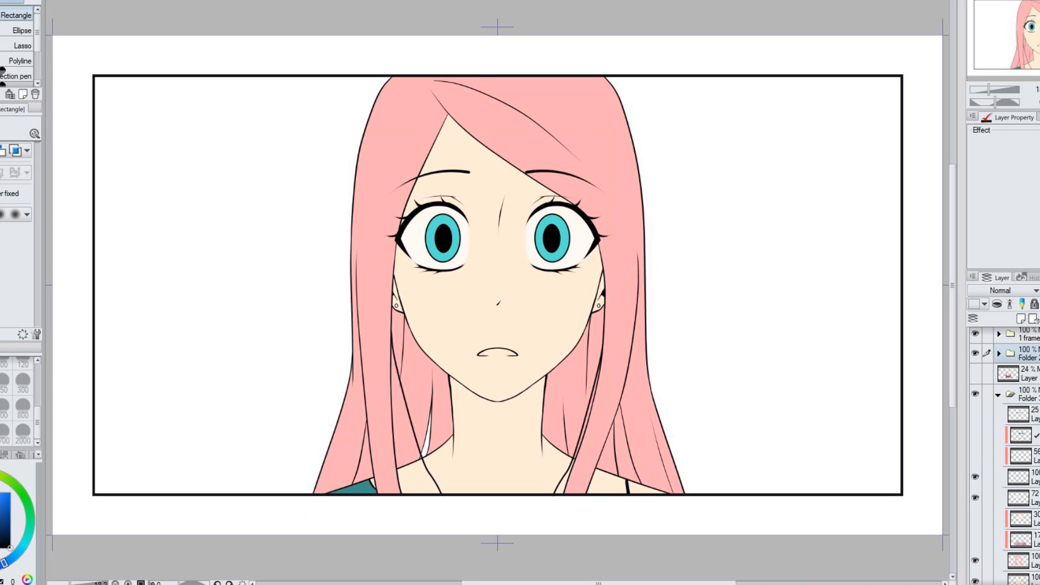
# In the pink-haired woman's portrait, show the hidden 24% opacity layer above the colour folder
pyautogui.click(975, 373)
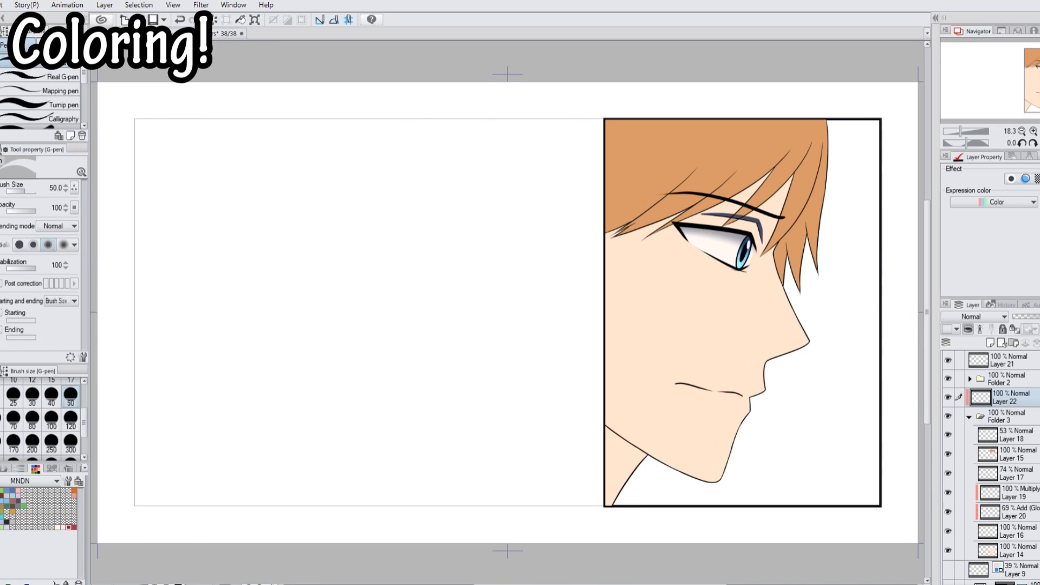
# Fill the neck with a dark shadow on Layer 22, set the layer's opacity to 34%, and shade the hair strands beside the forehead
pyautogui.press('w')
pyautogui.click(621, 472)
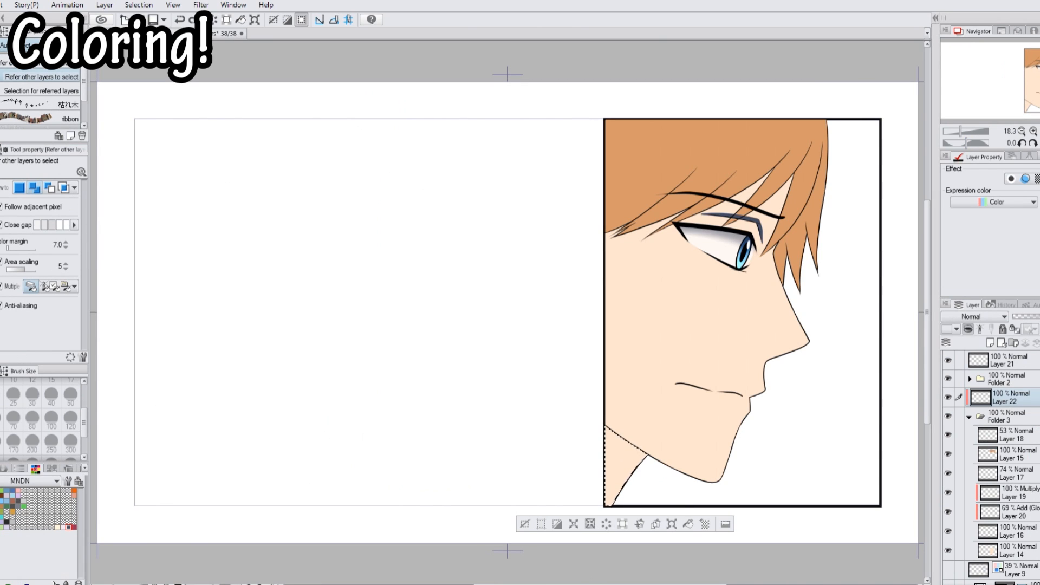
pyautogui.click(688, 524)
pyautogui.click(525, 524)
pyautogui.moveTo(1033, 317); pyautogui.dragTo(1027, 316)
pyautogui.moveTo(798, 215); pyautogui.dragTo(797, 287)
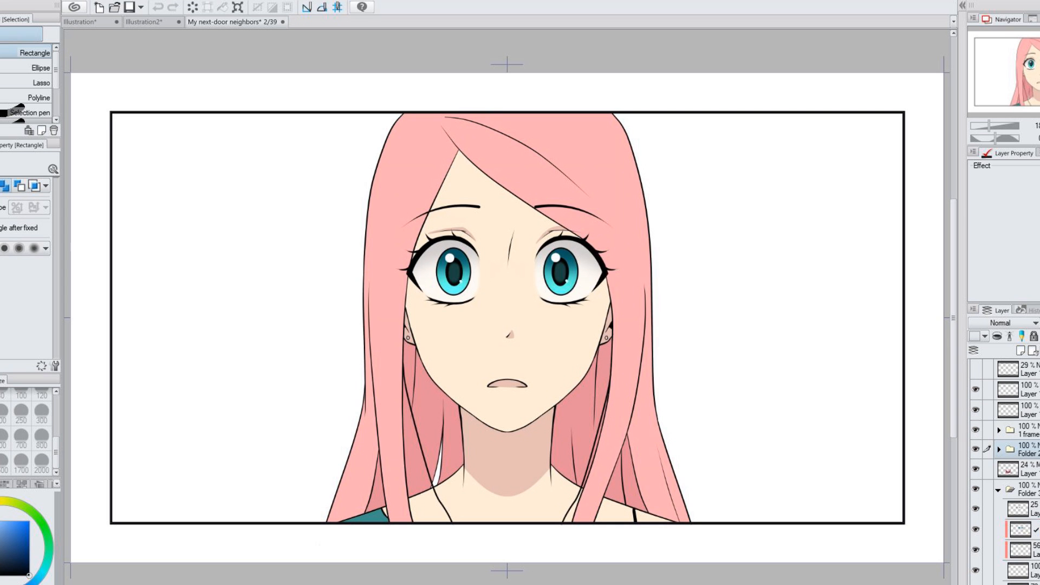
# In the pink-haired woman's portrait, show the hidden 29% opacity layer near the top of the layer stack
pyautogui.click(976, 370)
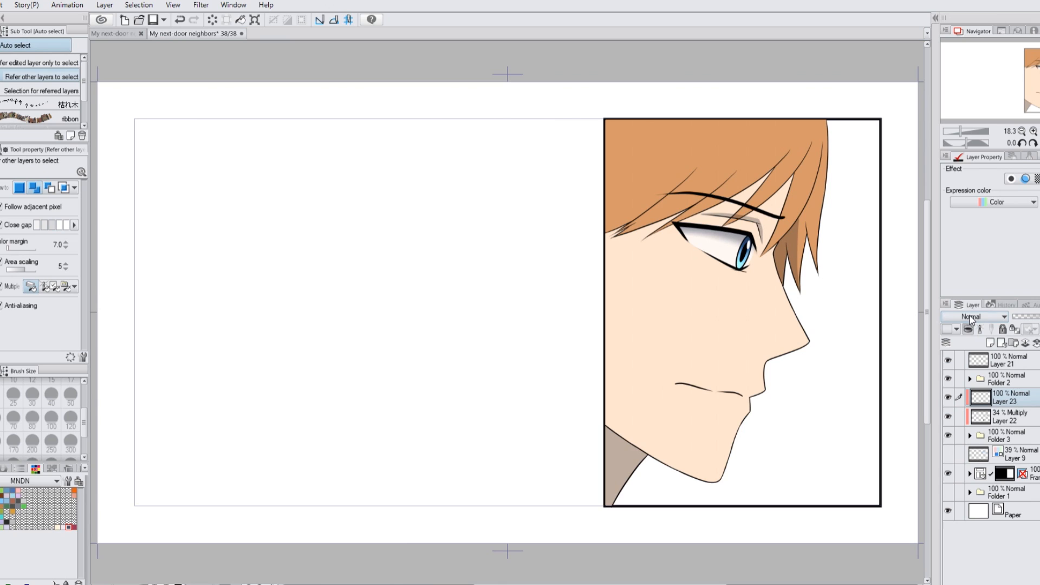
# Set Layer 23 to Multiply, apply a foreground-to-transparent gradient from the face's front toward the back of the head, and set its opacity to 38%
pyautogui.moveTo(862, 312); pyautogui.dragTo(600, 340)
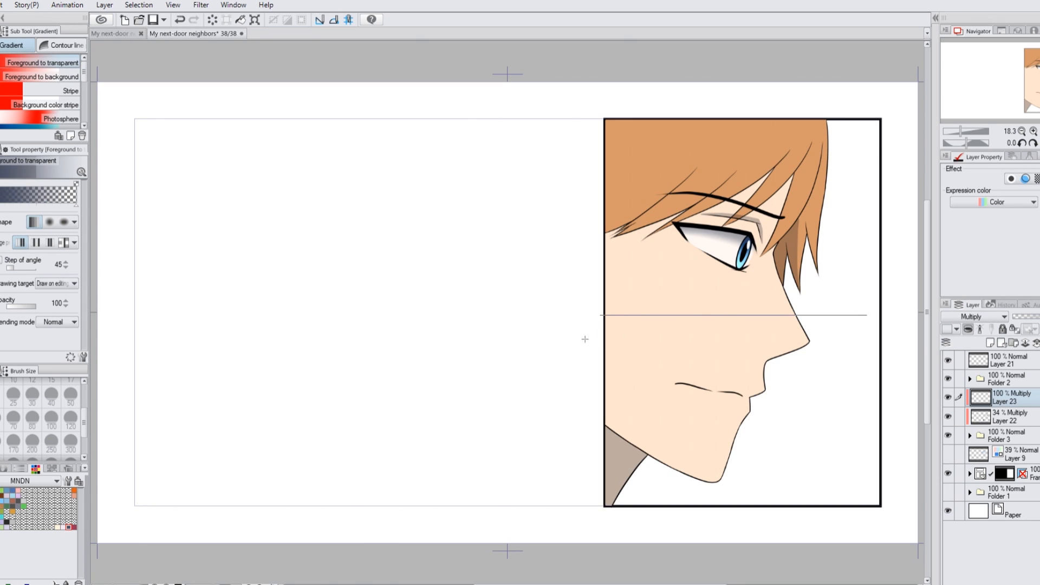
pyautogui.moveTo(1035, 316); pyautogui.dragTo(1029, 313)
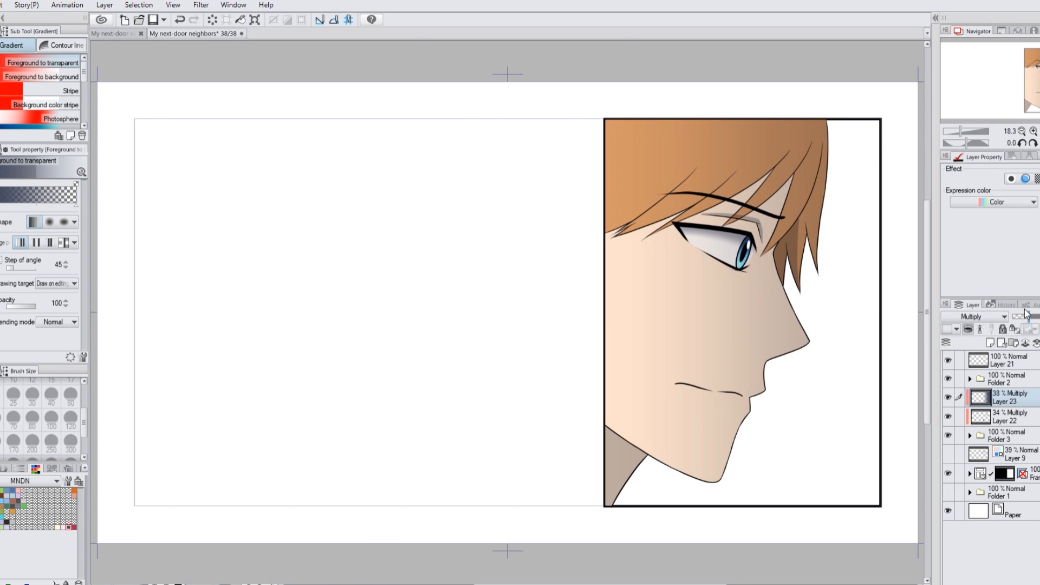
# Select the panel background, apply a foreground-to-transparent gradient on a new layer above Layer 9, set its opacity to 36% and deselect
pyautogui.press('w')
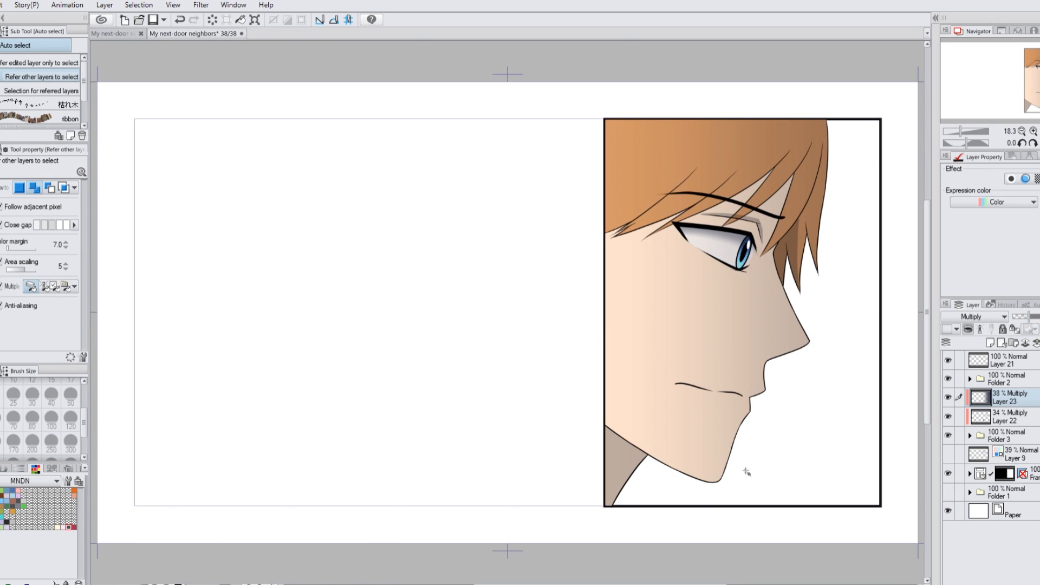
pyautogui.click(837, 467)
pyautogui.click(1014, 455)
pyautogui.click(990, 343)
pyautogui.press('g')
pyautogui.moveTo(881, 366); pyautogui.dragTo(596, 367)
pyautogui.moveTo(1035, 316); pyautogui.dragTo(1029, 314)
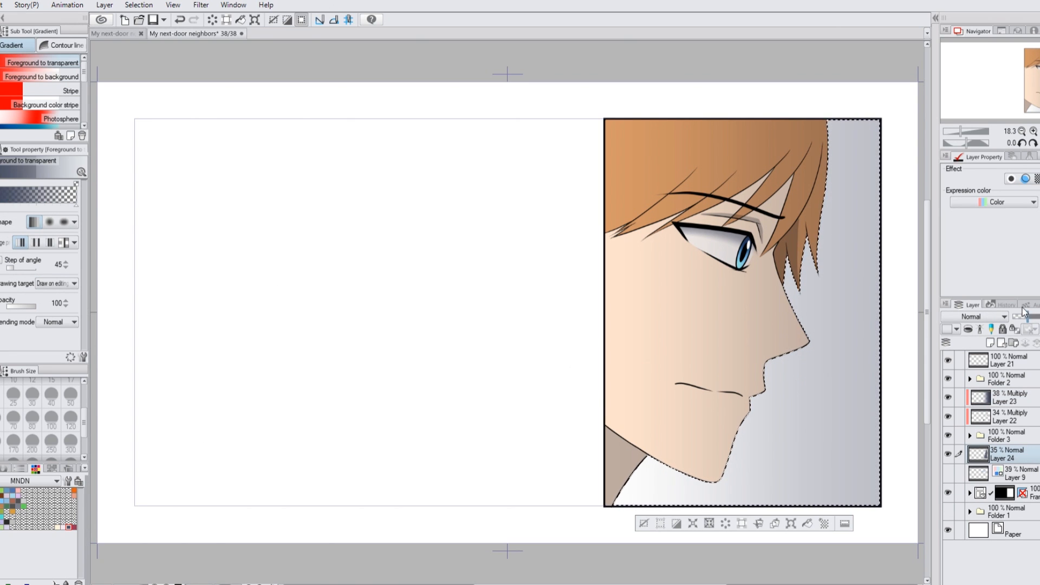
pyautogui.click(644, 523)
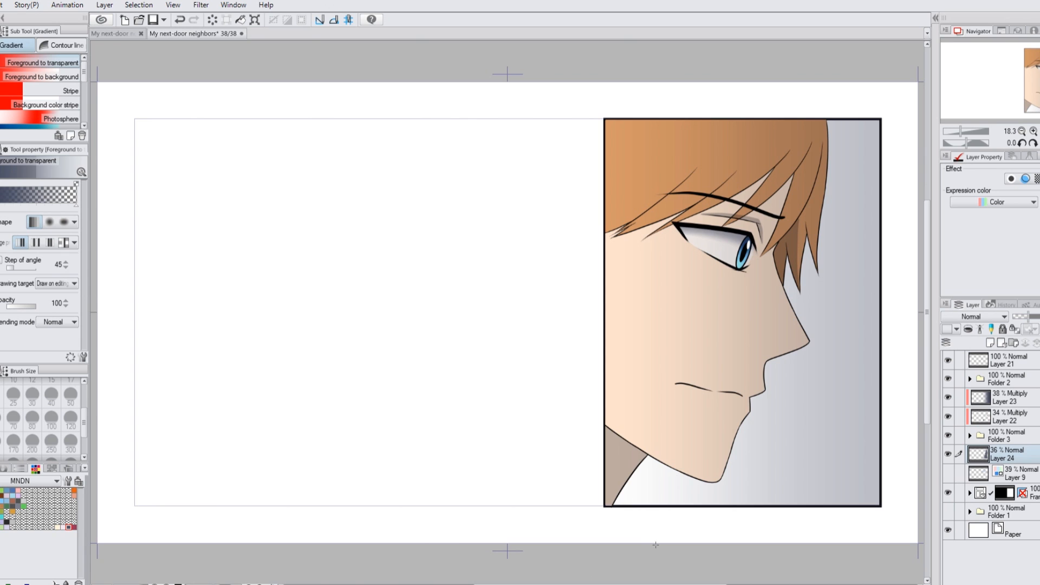